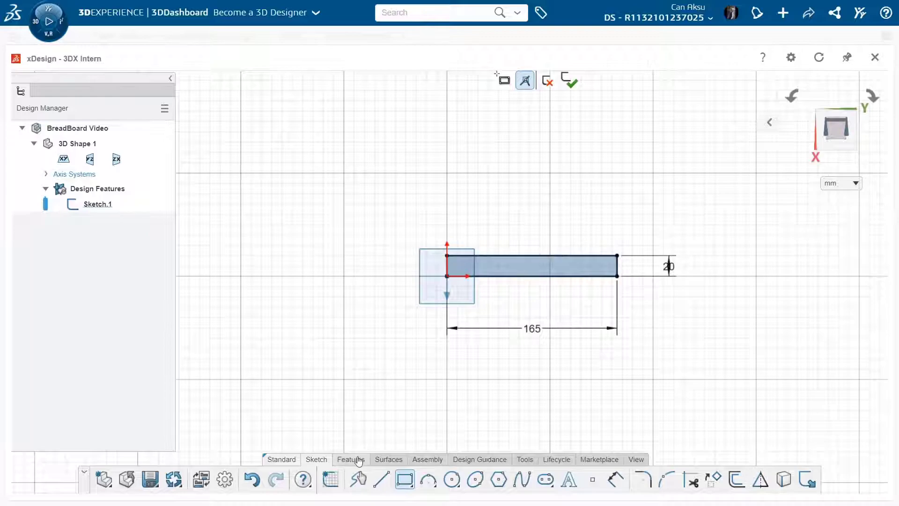
- Extrude the 165 by 20 mm rectangle sketch 10 mm into a solid bar
{"action": "left_click", "coordinate": [394, 478]}
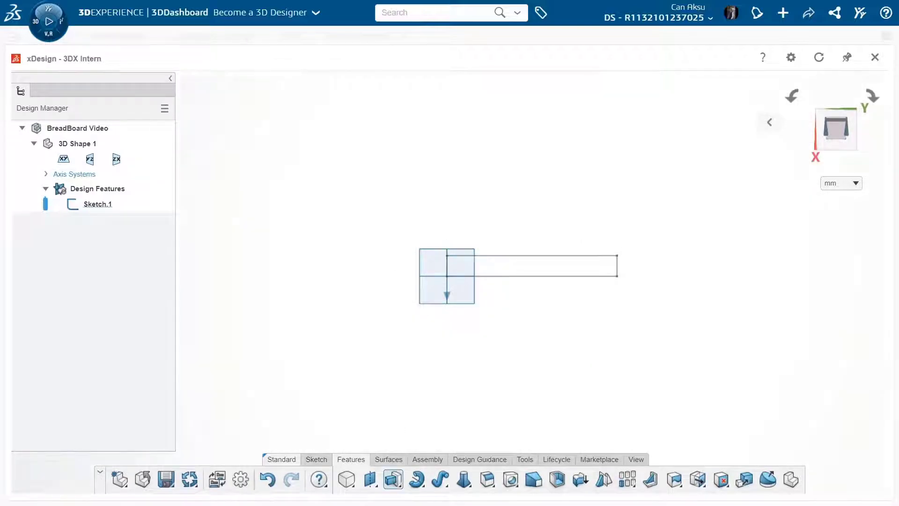
{"action": "type", "text": "10"}
{"action": "key", "text": "Return"}
{"action": "left_click", "coordinate": [343, 93]}
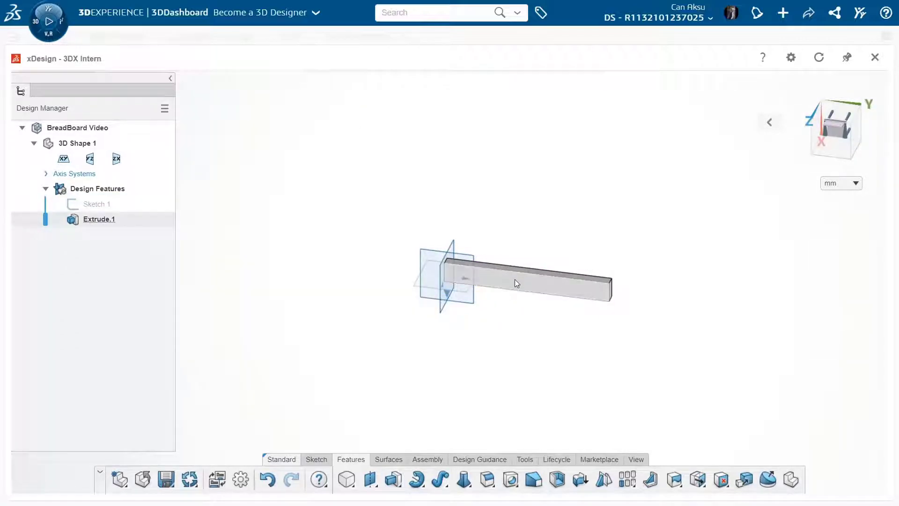
- Start a sketch on the bar's large front face and draw a 1 mm square near its upper-left corner
{"action": "left_click", "coordinate": [515, 279]}
{"action": "left_click", "coordinate": [542, 151]}
{"action": "left_click", "coordinate": [404, 479]}
{"action": "left_click", "coordinate": [286, 258]}
{"action": "type", "text": "1"}
{"action": "key", "text": "Return"}
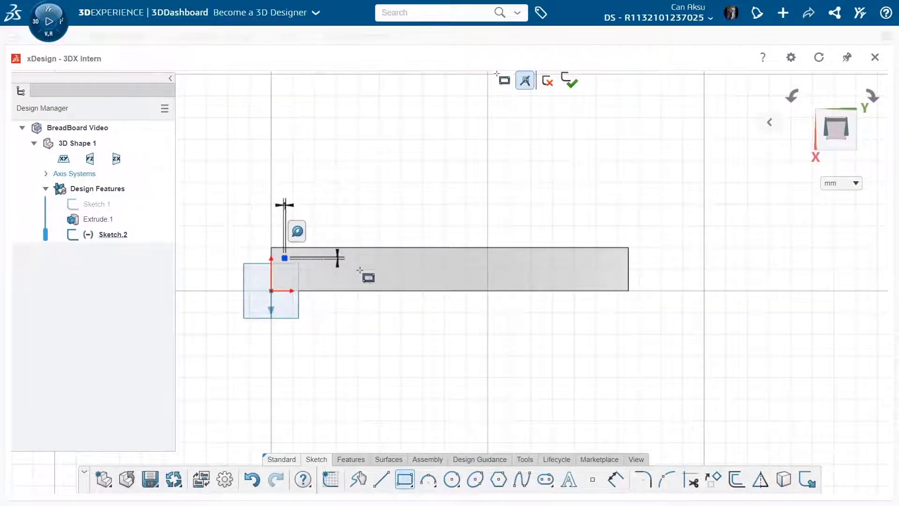
- Dimension the small square 3 mm from the bar's upper long edge
{"action": "left_click", "coordinate": [616, 479]}
{"action": "scroll", "coordinate": [252, 288], "scroll_direction": "up", "scroll_amount": 3}
{"action": "scroll", "coordinate": [343, 260], "scroll_direction": "up", "scroll_amount": 3}
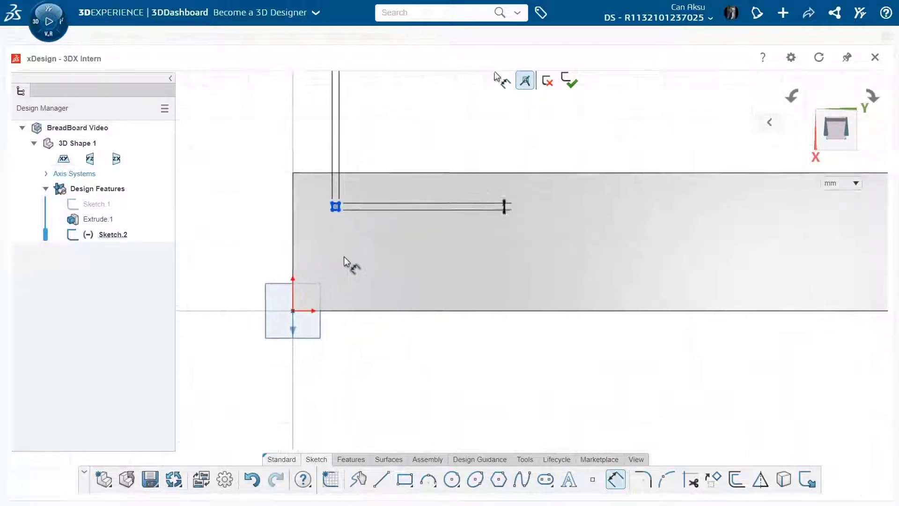
{"action": "left_click", "coordinate": [333, 191]}
{"action": "left_click", "coordinate": [341, 154]}
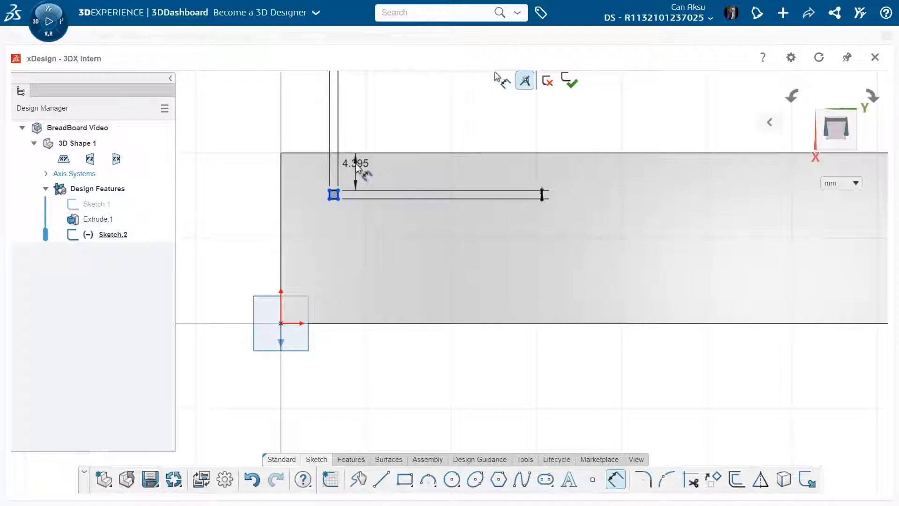
{"action": "type", "text": "3"}
{"action": "key", "text": "Return"}
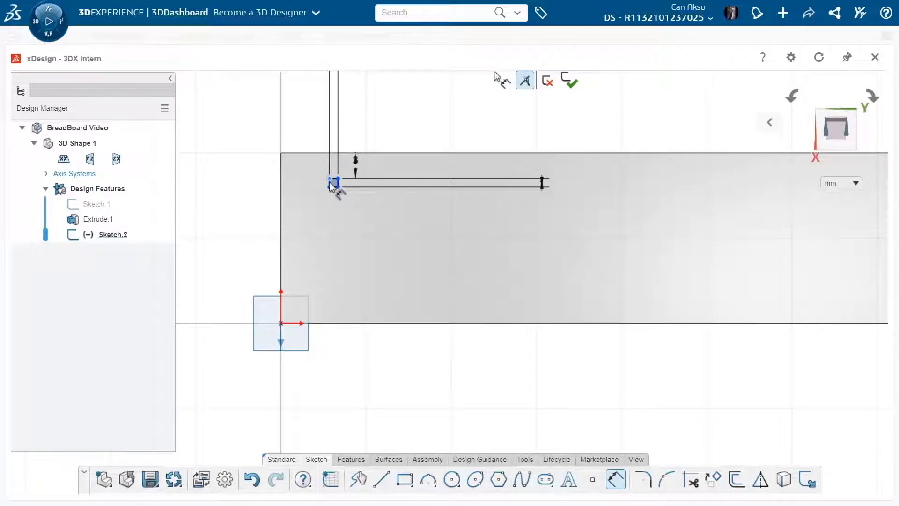
- Dimension the small square 3 mm from the bar's left short edge
{"action": "left_click", "coordinate": [333, 183]}
{"action": "left_click", "coordinate": [282, 188]}
{"action": "type", "text": "3"}
{"action": "key", "text": "Return"}
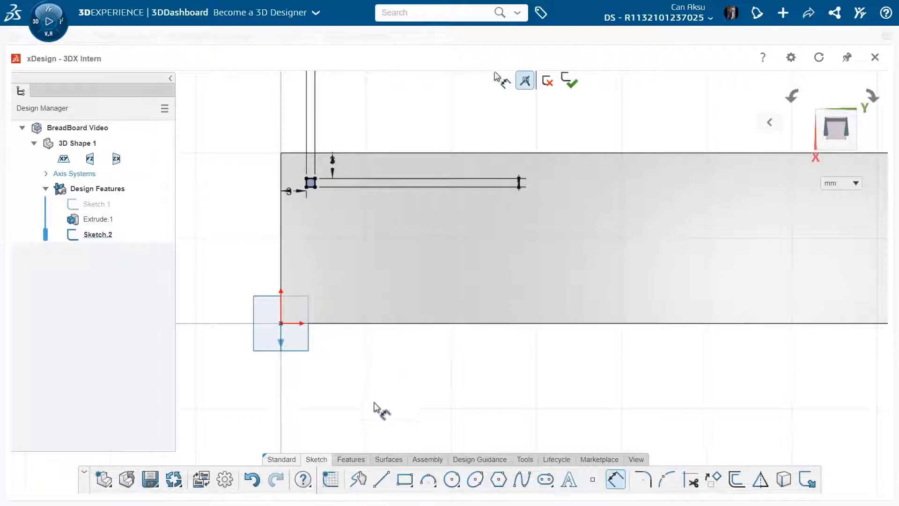
- Cut the small square sketch 5 mm deep into the bar with Extrude
{"action": "left_click", "coordinate": [358, 463]}
{"action": "left_click", "coordinate": [394, 479]}
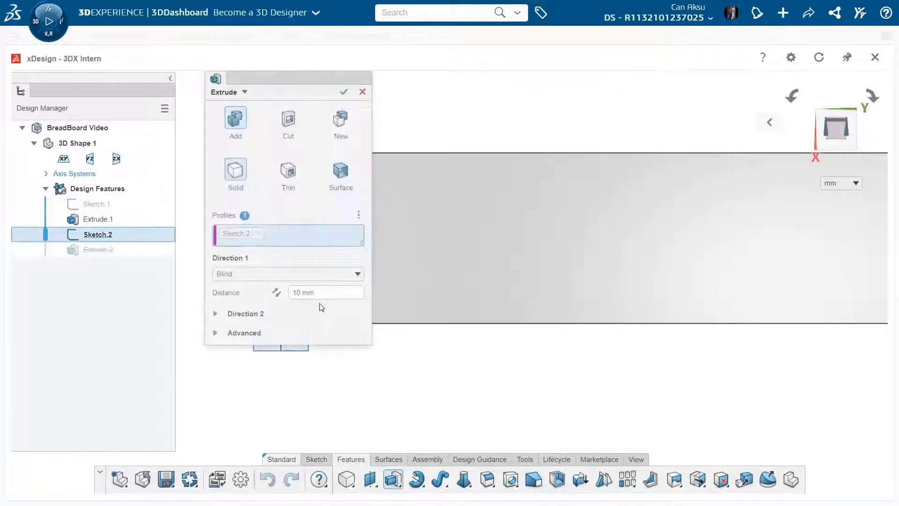
{"action": "left_click", "coordinate": [314, 293]}
{"action": "type", "text": "5"}
{"action": "key", "text": "Return"}
{"action": "left_click", "coordinate": [343, 92]}
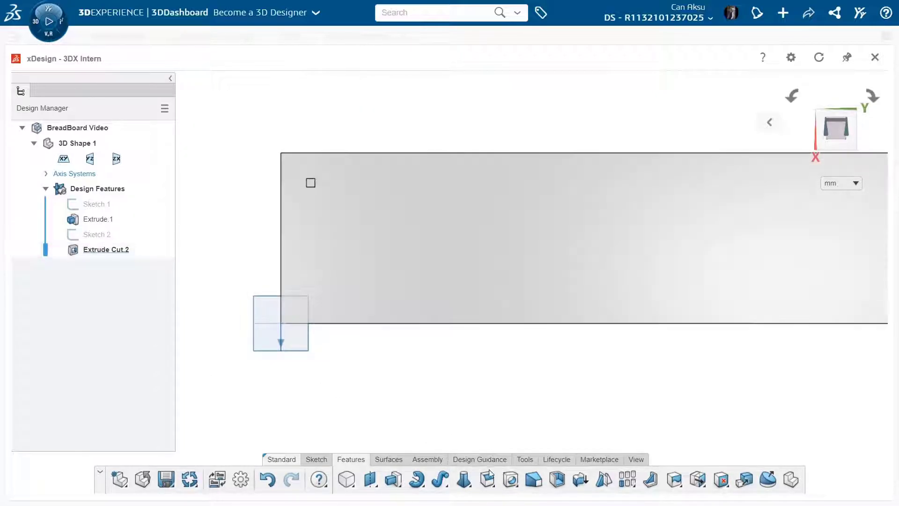
- Chamfer the face inside the square hole with a 0.3 mm distance at 45 degrees
{"action": "left_click", "coordinate": [494, 489]}
{"action": "left_click", "coordinate": [496, 458]}
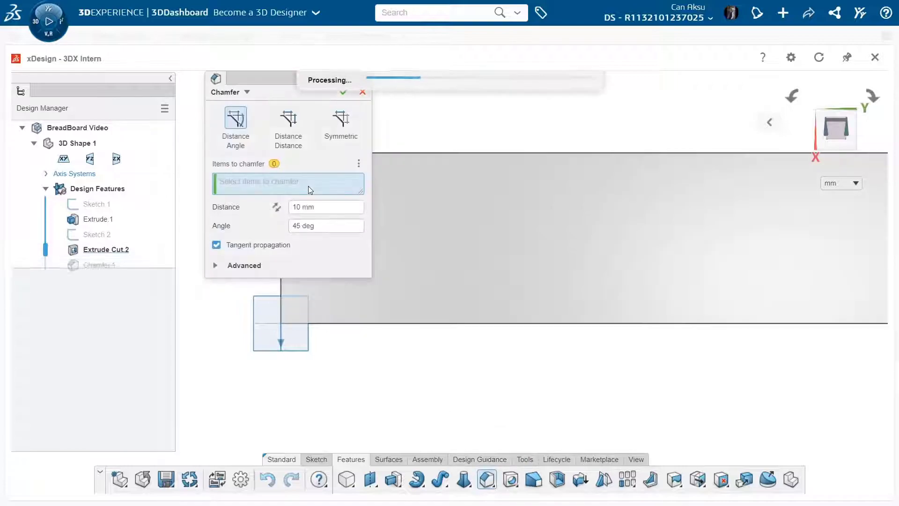
{"action": "left_click_drag", "start_coordinate": [285, 89], "coordinate": [452, 103]}
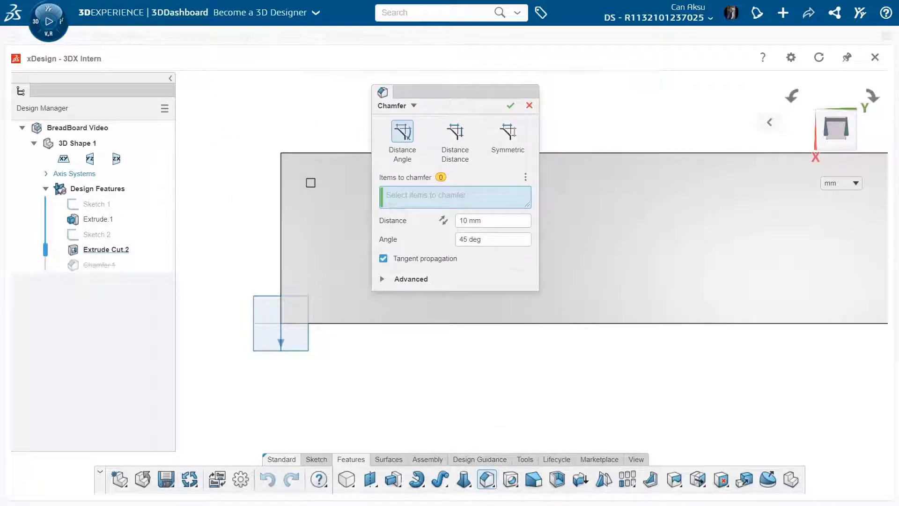
{"action": "left_click", "coordinate": [312, 187]}
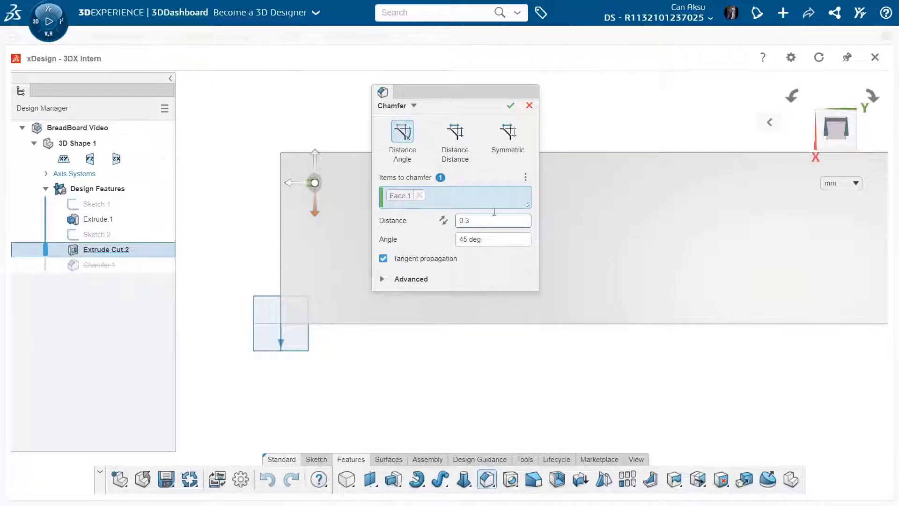
{"action": "left_click", "coordinate": [511, 106]}
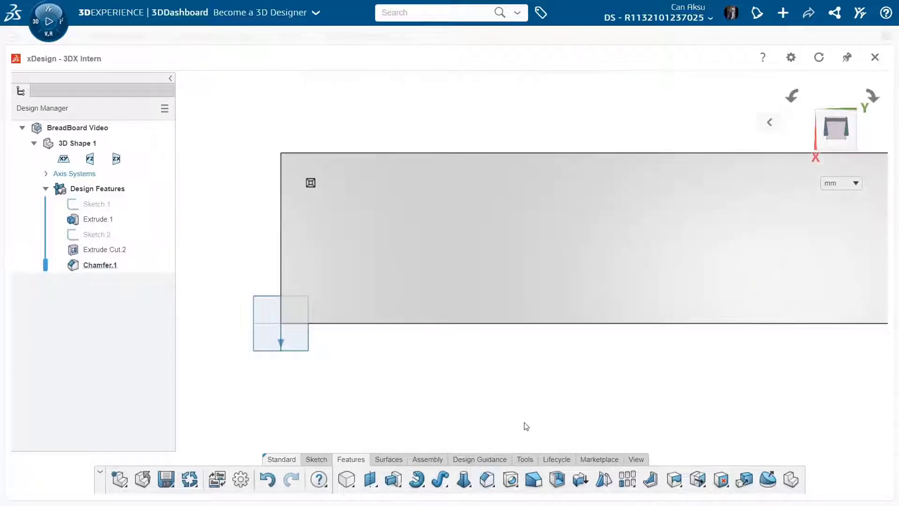
- Set up a linear pattern of the square cut and its chamfer along the long edge with 3 mm spacing and 63 instances
{"action": "left_click", "coordinate": [626, 478]}
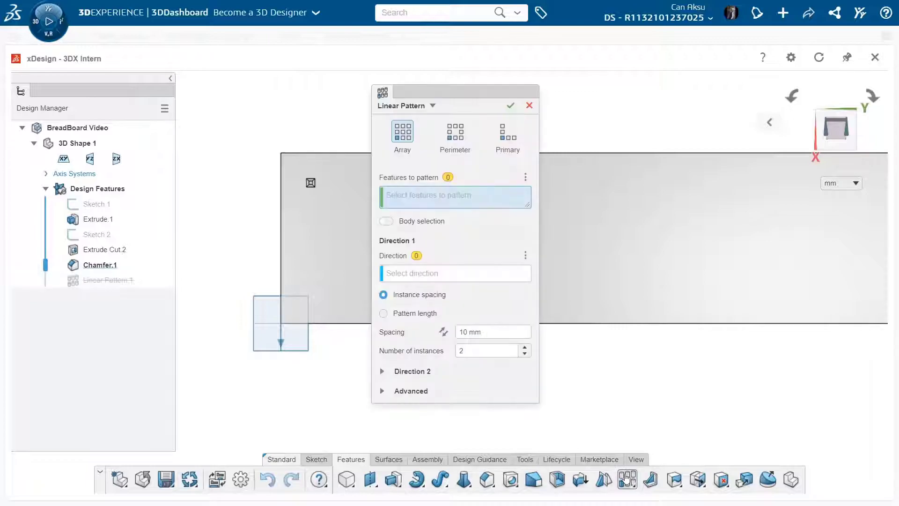
{"action": "left_click", "coordinate": [127, 264]}
{"action": "left_click", "coordinate": [134, 253]}
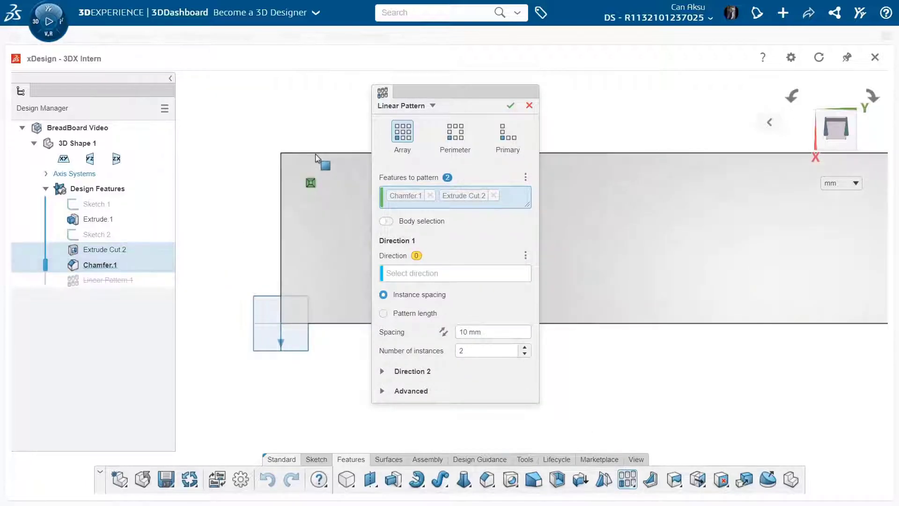
{"action": "left_click", "coordinate": [420, 273]}
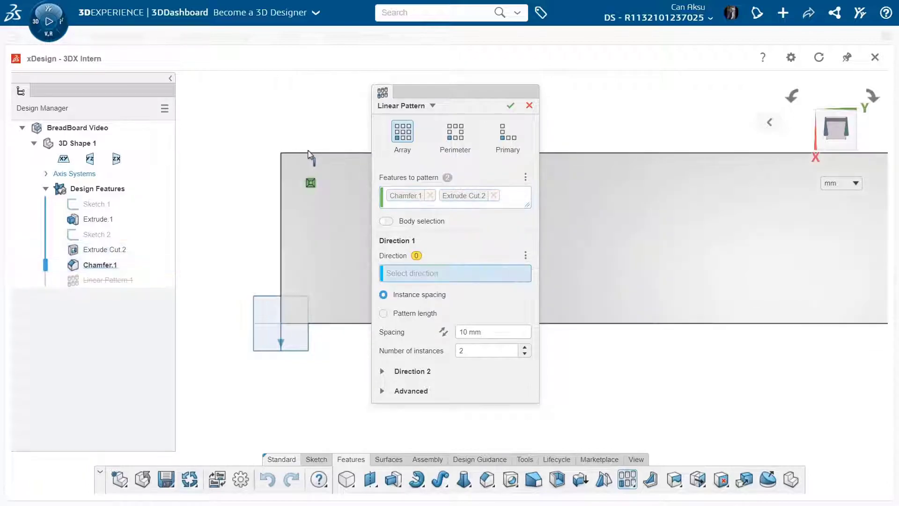
{"action": "left_click", "coordinate": [313, 154]}
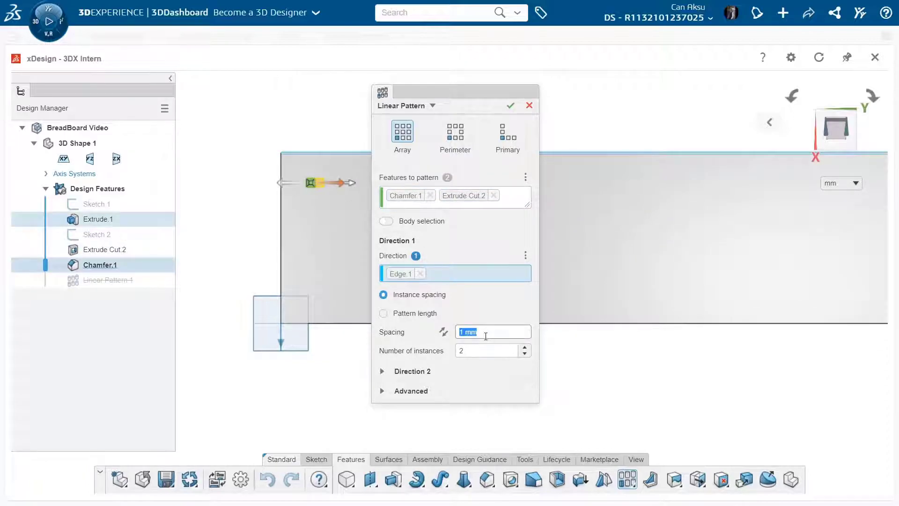
{"action": "key", "text": "Return"}
{"action": "key", "text": "Tab"}
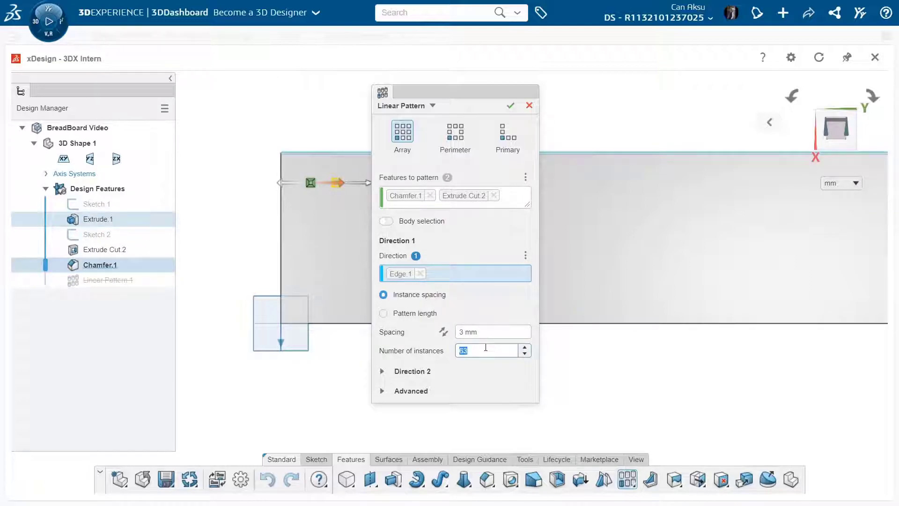
- Add a second pattern direction along the short edge, reversed into the bar, with 3.7 mm spacing and 5 instances, and complete the pattern
{"action": "left_click", "coordinate": [407, 372]}
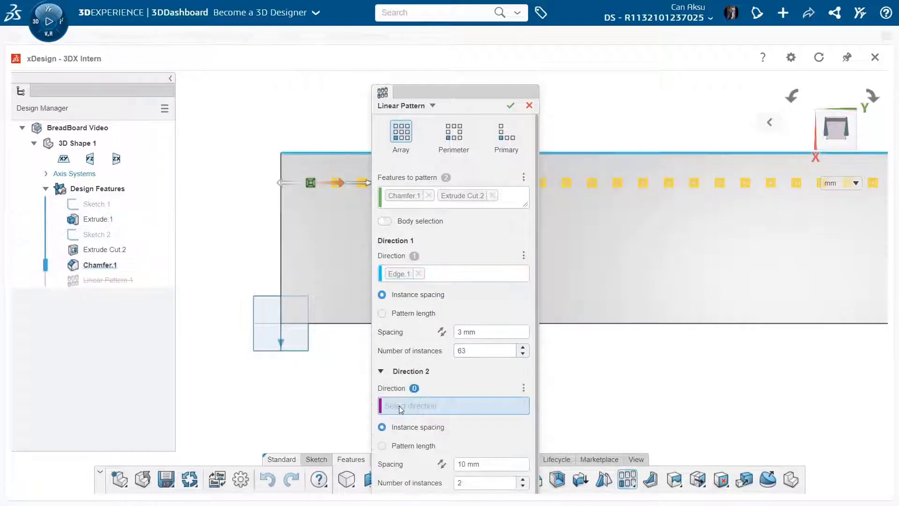
{"action": "left_click", "coordinate": [282, 263]}
{"action": "scroll", "coordinate": [468, 464], "scroll_direction": "down", "scroll_amount": 1}
{"action": "left_click", "coordinate": [469, 453]}
{"action": "type", "text": "1"}
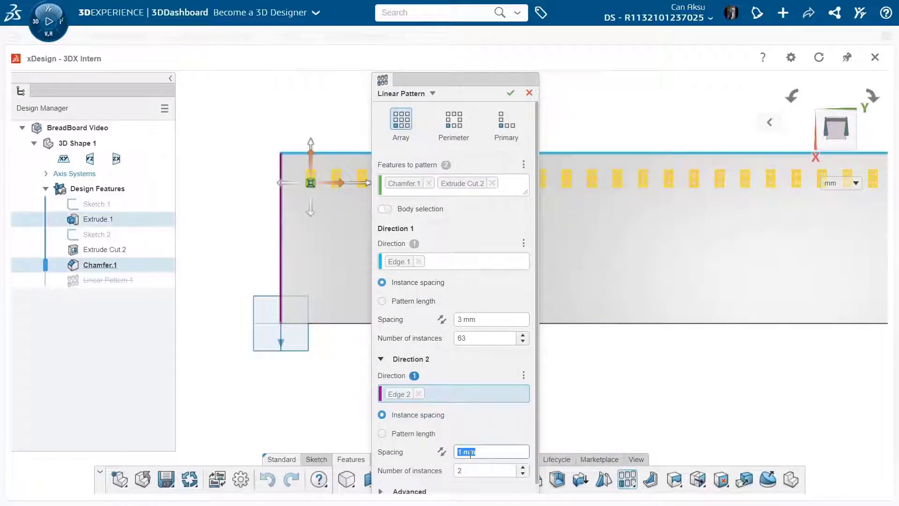
{"action": "left_click", "coordinate": [467, 464]}
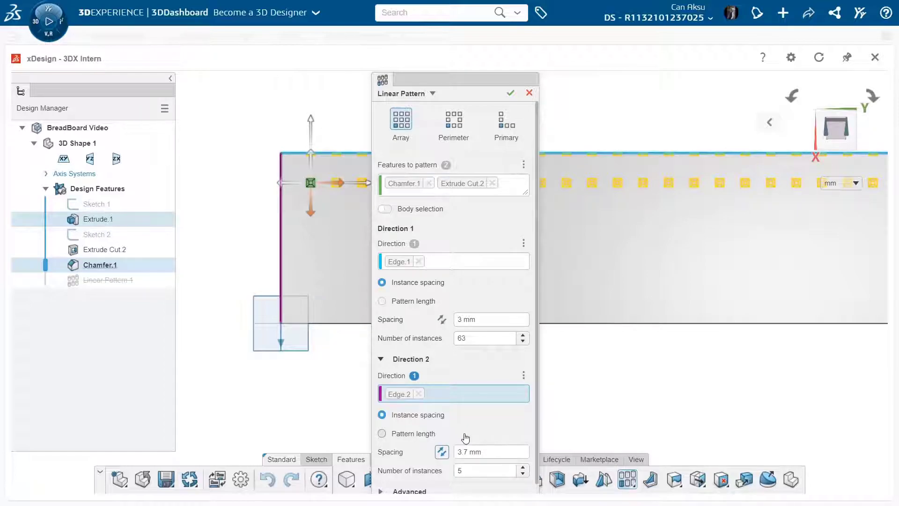
{"action": "left_click", "coordinate": [510, 93]}
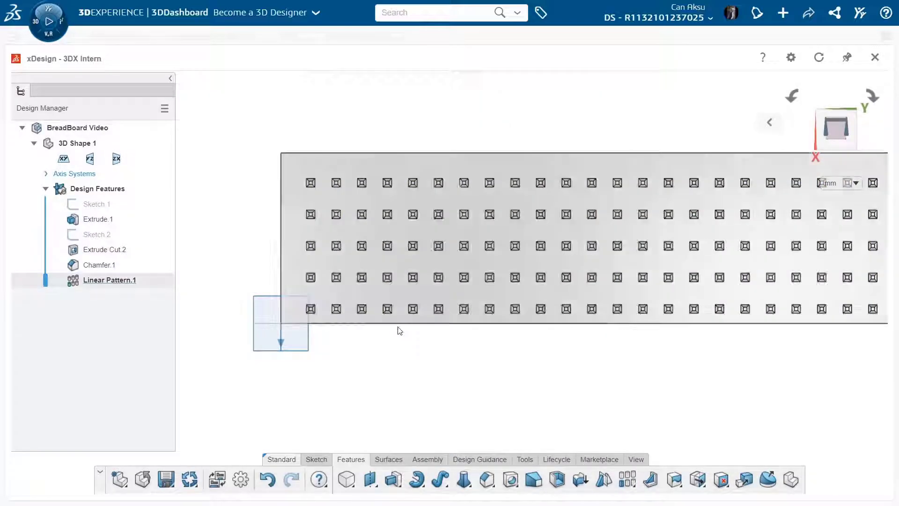
- Create a reference plane offset 1.5 mm outward from the bar's long lower side face
{"action": "middle_click_drag", "start_coordinate": [399, 328], "coordinate": [442, 344]}
{"action": "left_click", "coordinate": [369, 481]}
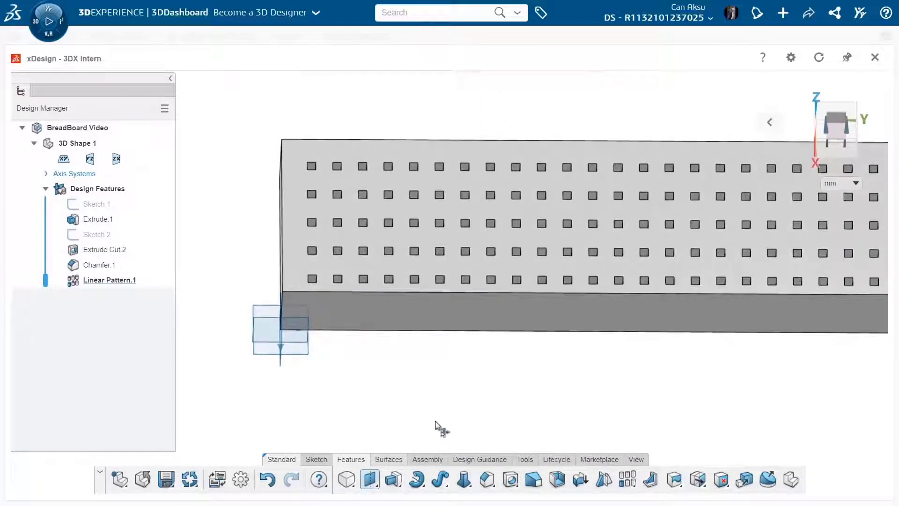
{"action": "left_click", "coordinate": [448, 315]}
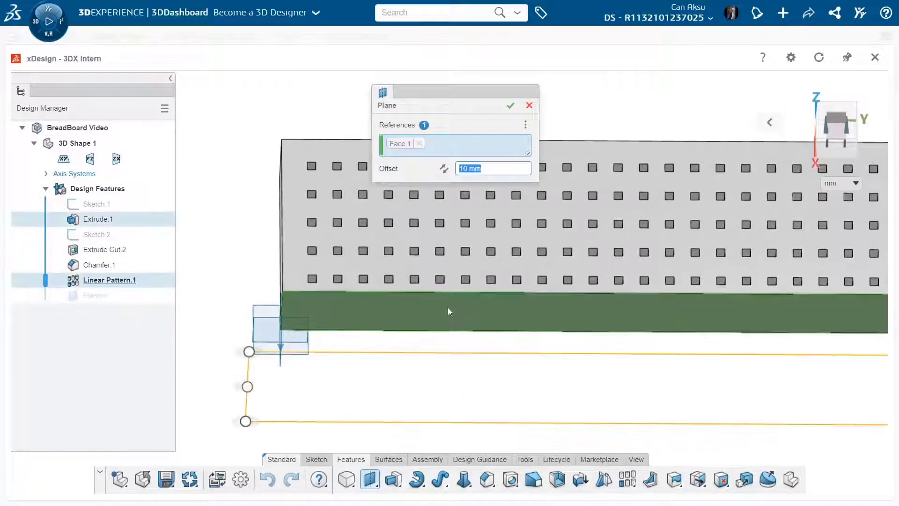
{"action": "type", "text": "1.5"}
{"action": "key", "text": "Return"}
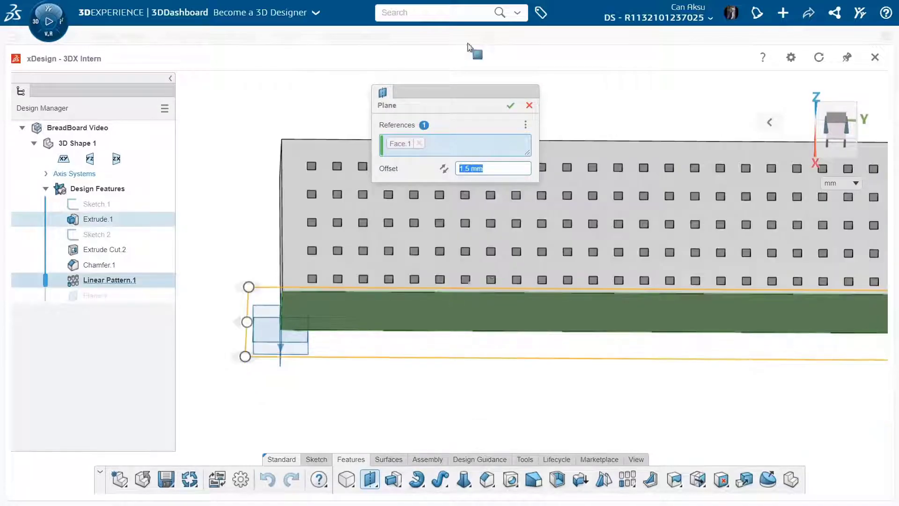
{"action": "left_click", "coordinate": [510, 107]}
- Sketch a rectangle 9 mm high and 3 mm wide on the bar's end plane, starting at the origin and extending outward from the bar
{"action": "middle_click_drag", "start_coordinate": [347, 410], "coordinate": [414, 415]}
{"action": "left_click", "coordinate": [383, 280]}
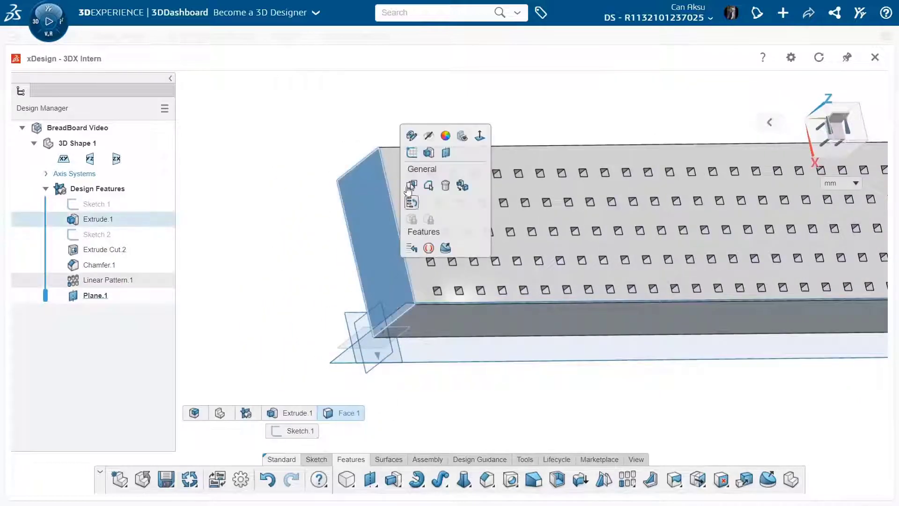
{"action": "left_click", "coordinate": [412, 151]}
{"action": "left_click", "coordinate": [405, 479]}
{"action": "left_click", "coordinate": [497, 321]}
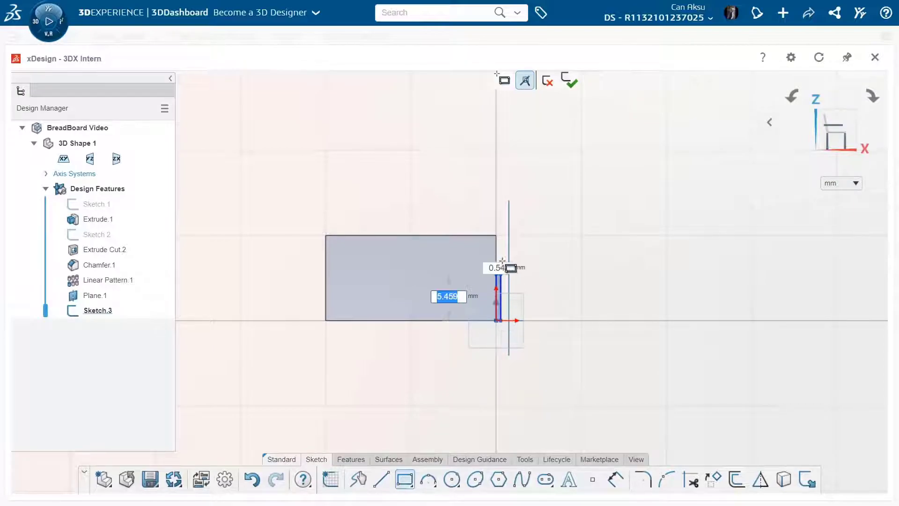
{"action": "type", "text": "9"}
{"action": "key", "text": "Tab"}
{"action": "type", "text": "3"}
{"action": "key", "text": "Return"}
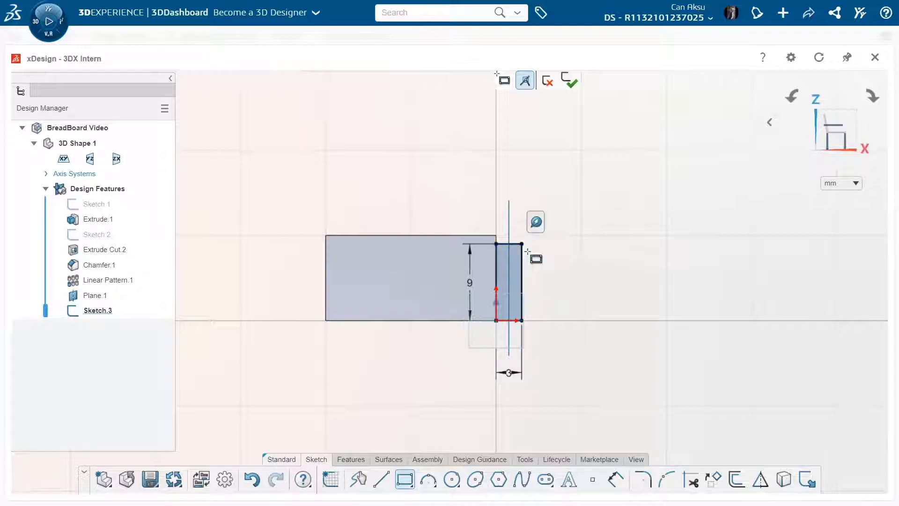
- Extrude the 9 by 3 mm rectangle along the bar using Through one way with the direction flipped
{"action": "left_click", "coordinate": [351, 459]}
{"action": "left_click", "coordinate": [393, 478]}
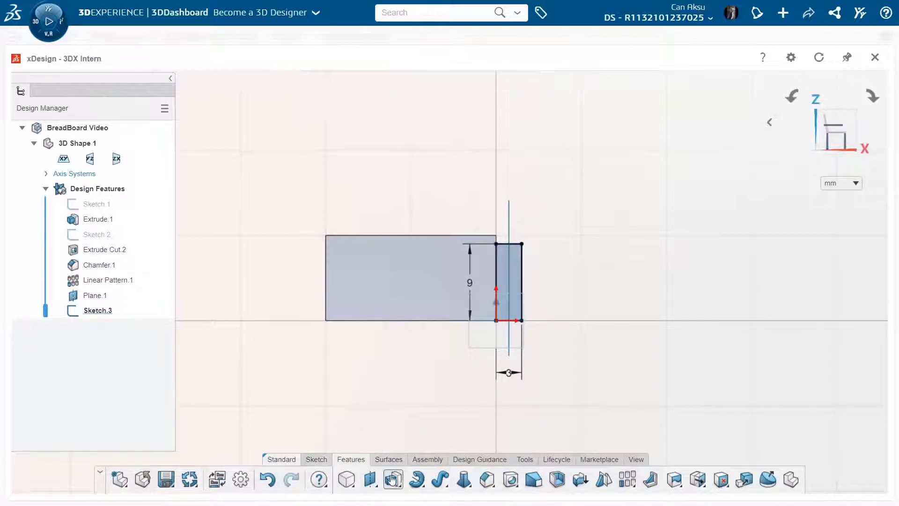
{"action": "left_click", "coordinate": [456, 294]}
{"action": "left_click", "coordinate": [448, 340]}
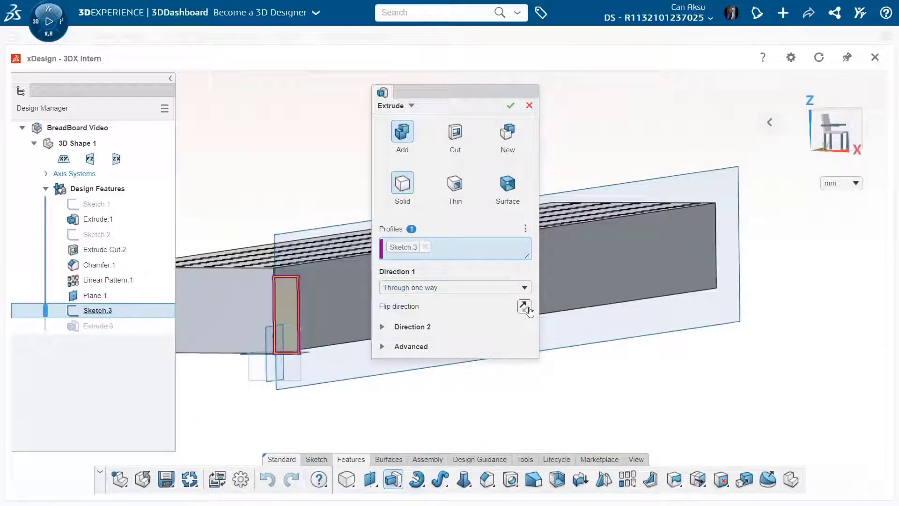
{"action": "left_click", "coordinate": [510, 106]}
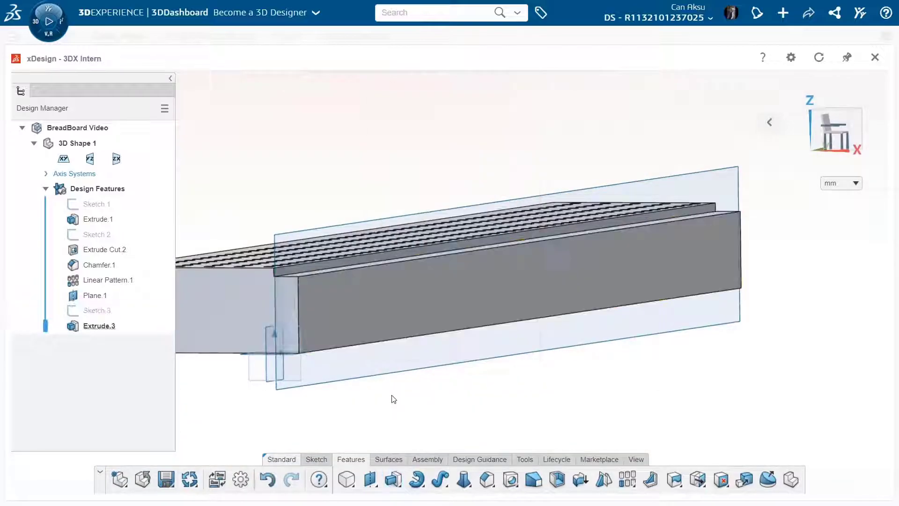
- Mirror the whole body about the 1.5 mm offset plane using body selection
{"action": "middle_click_drag", "start_coordinate": [393, 406], "coordinate": [435, 411]}
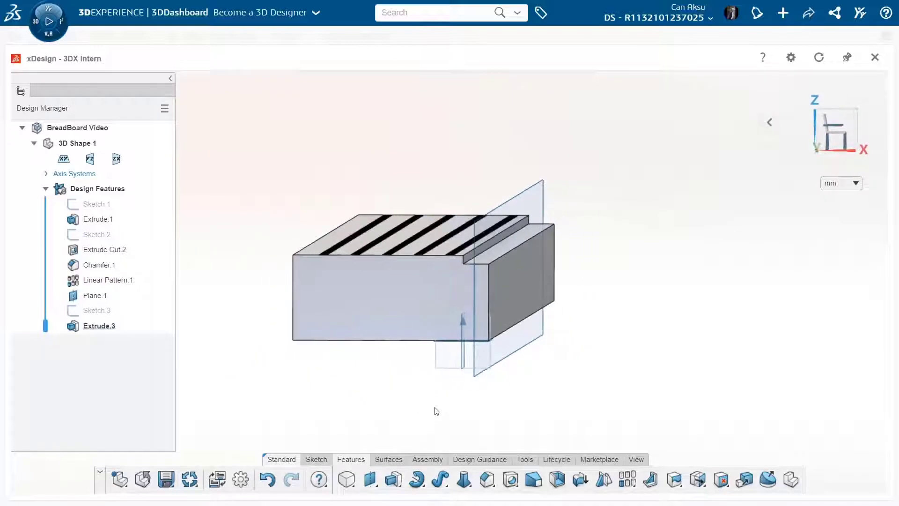
{"action": "left_click", "coordinate": [604, 479]}
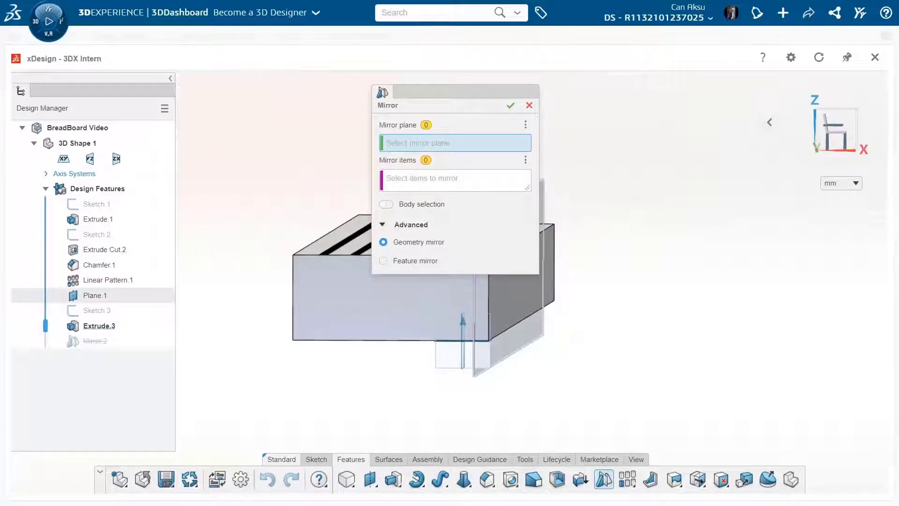
{"action": "left_click", "coordinate": [483, 361]}
{"action": "left_click", "coordinate": [359, 233]}
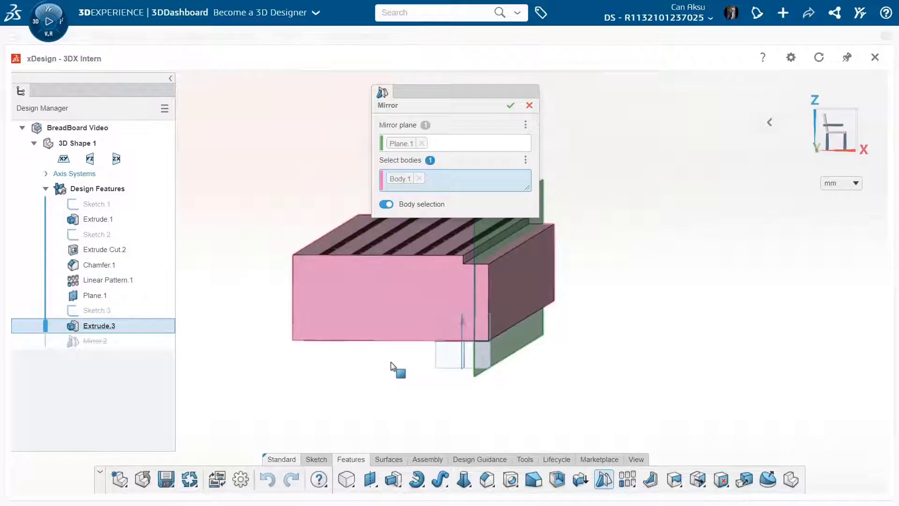
{"action": "left_click", "coordinate": [510, 106]}
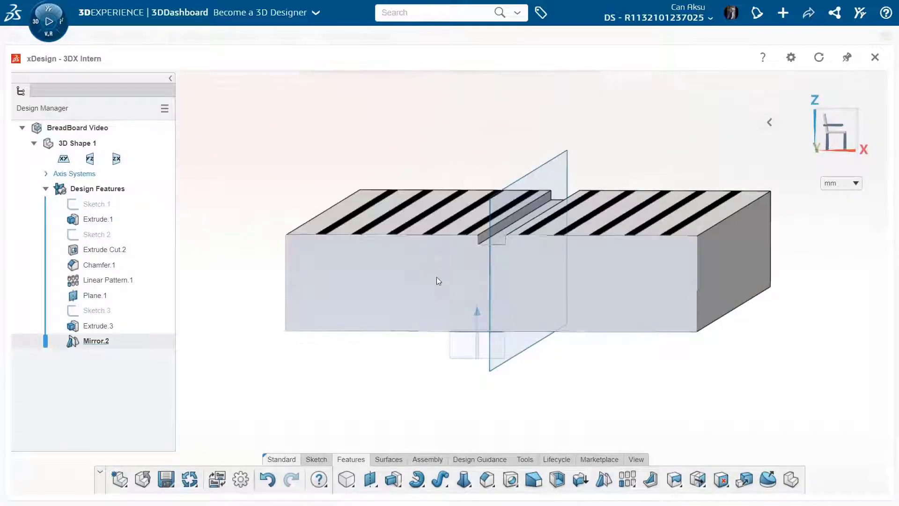
- Sketch a rectangle 10 mm high and 15 mm wide on the breadboard's end face, just outside its side edge and level with its base
{"action": "right_click", "coordinate": [357, 238]}
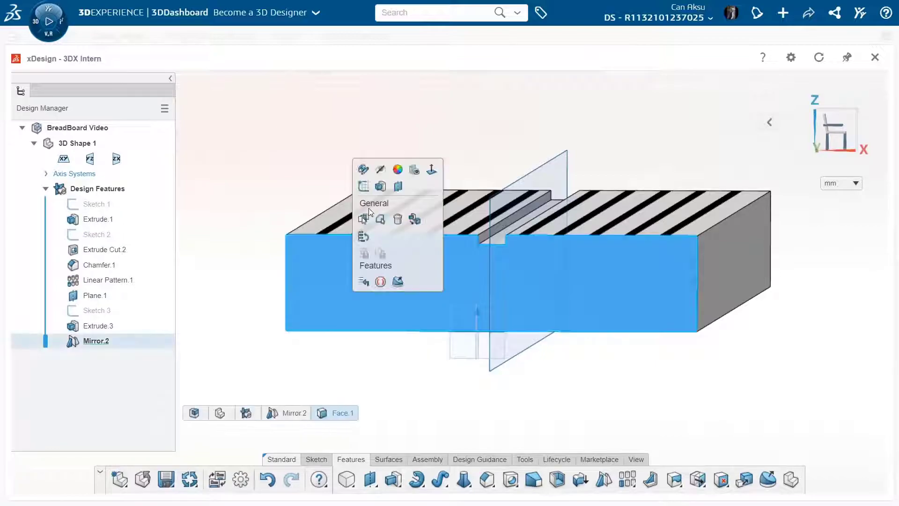
{"action": "left_click", "coordinate": [362, 188]}
{"action": "left_click", "coordinate": [405, 480]}
{"action": "left_click", "coordinate": [395, 299]}
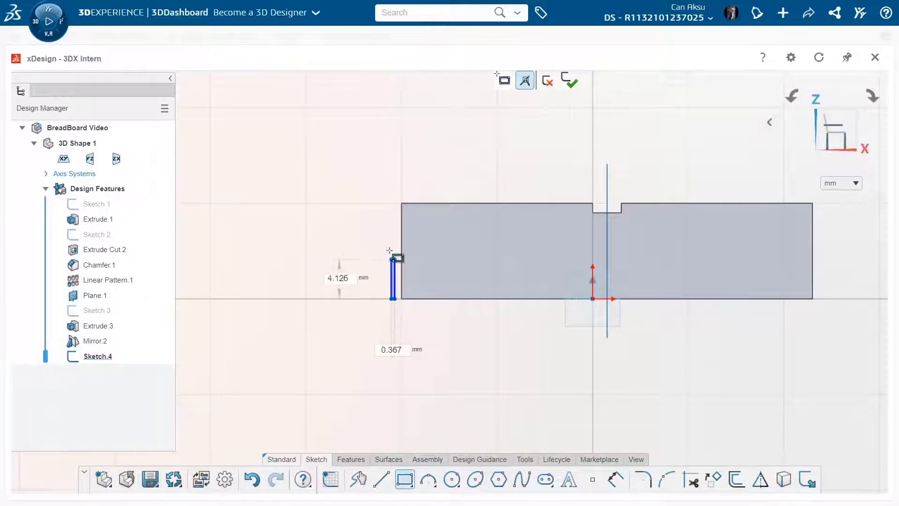
{"action": "type", "text": "10"}
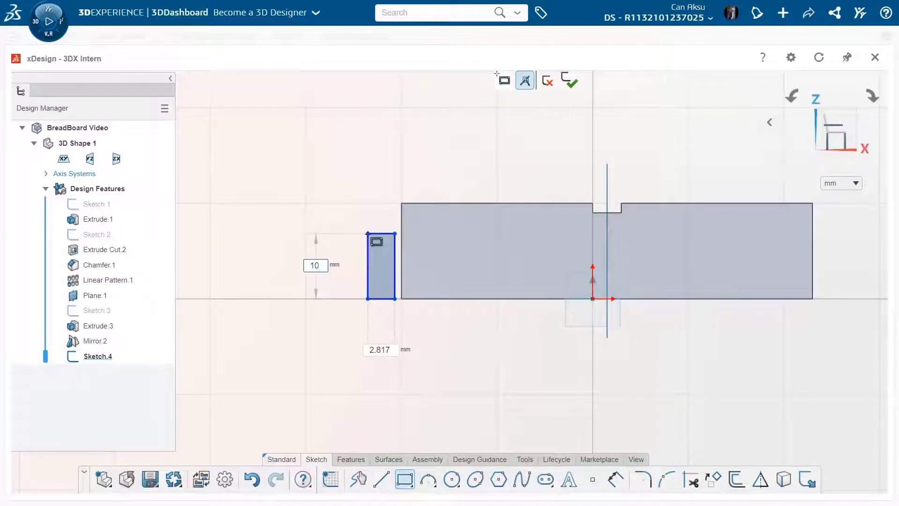
{"action": "key", "text": "Tab"}
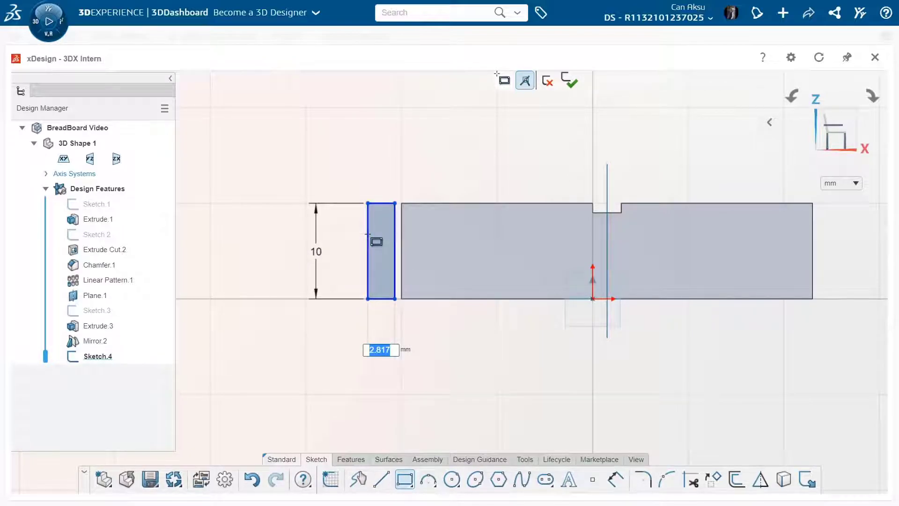
{"action": "type", "text": "15"}
{"action": "key", "text": "Return"}
- Dimension the gap between the 15 mm wide rectangle and the board's side edge to 0.2 mm
{"action": "key", "text": "d"}
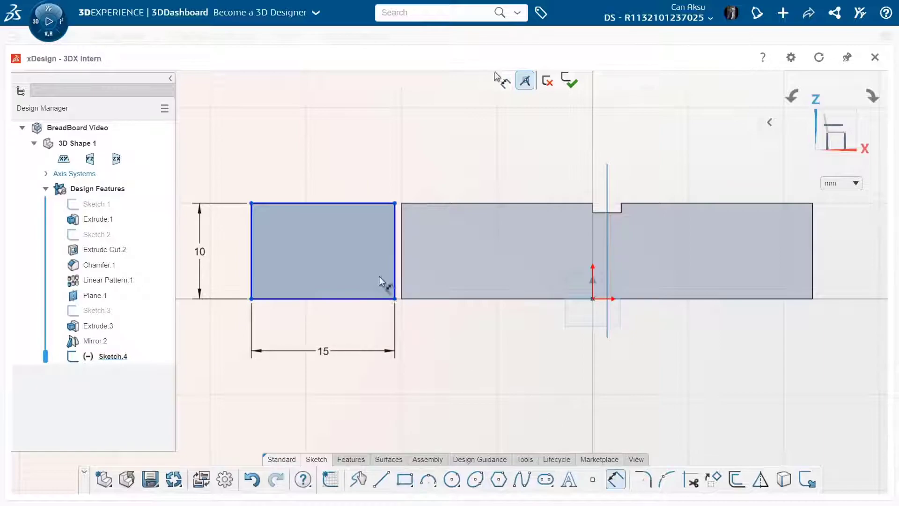
{"action": "left_click", "coordinate": [401, 274]}
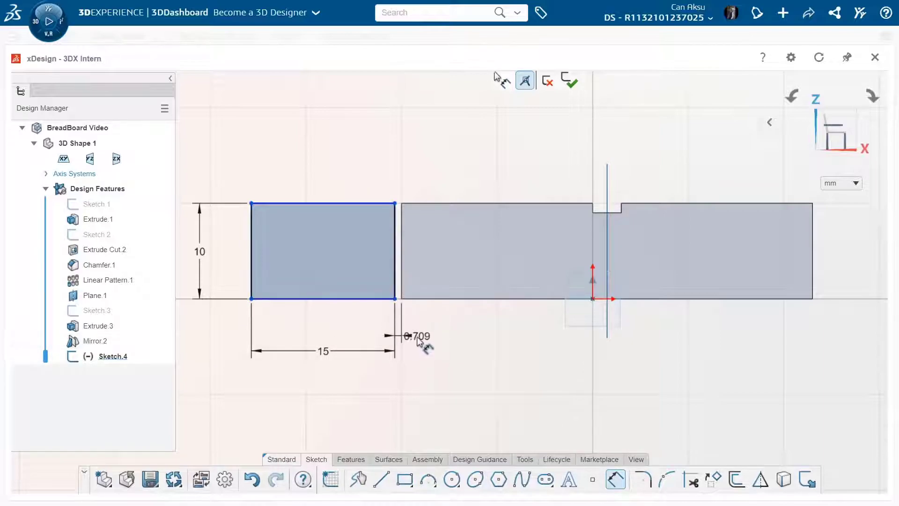
{"action": "left_click", "coordinate": [416, 343]}
{"action": "type", "text": "0.200"}
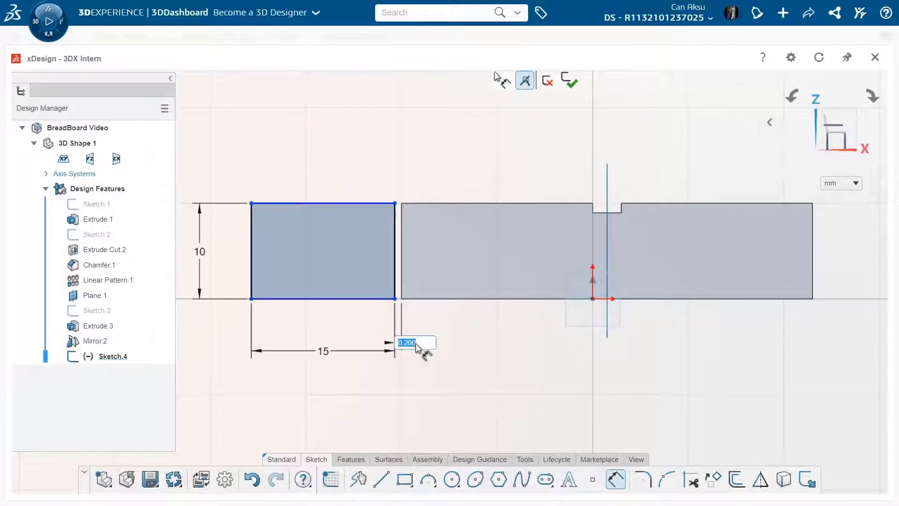
{"action": "key", "text": "Return"}
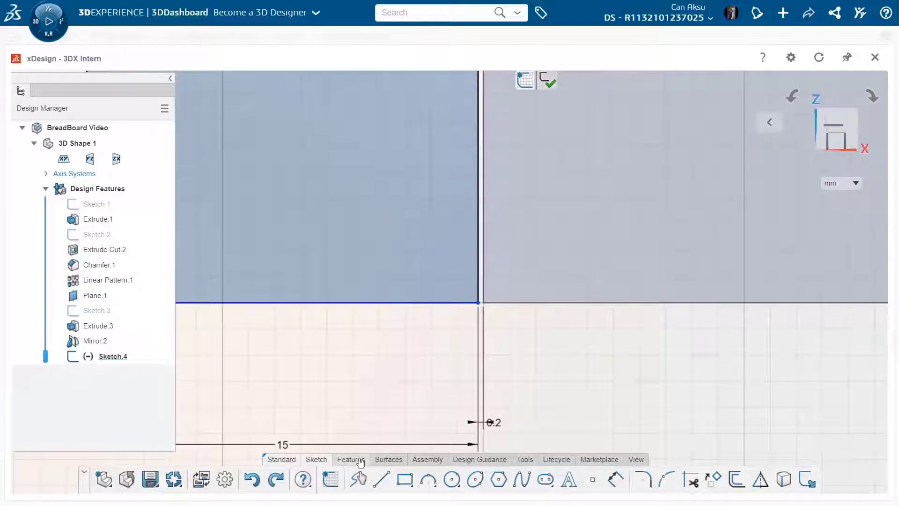
- Sketch a narrow rectangle about 6.2 mm high across the gap, starting at the large rectangle's lower inner corner
{"action": "left_click", "coordinate": [405, 480]}
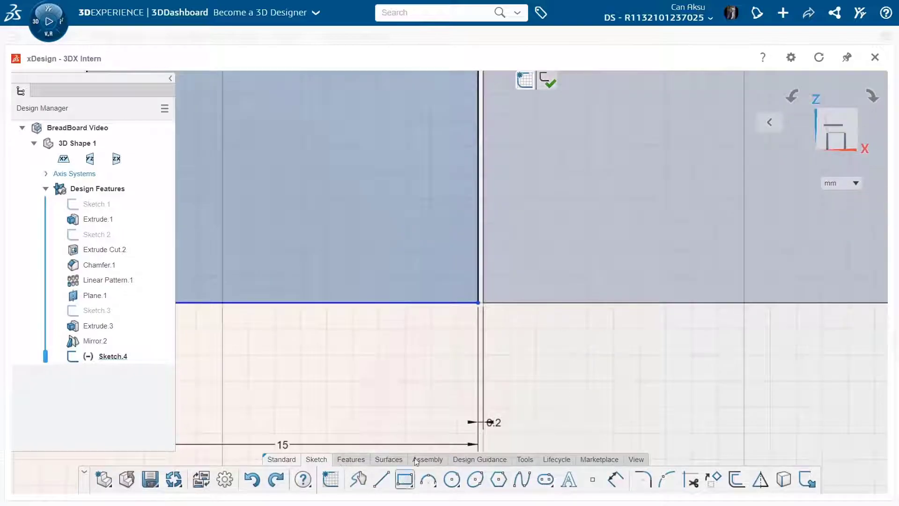
{"action": "left_click", "coordinate": [478, 302]}
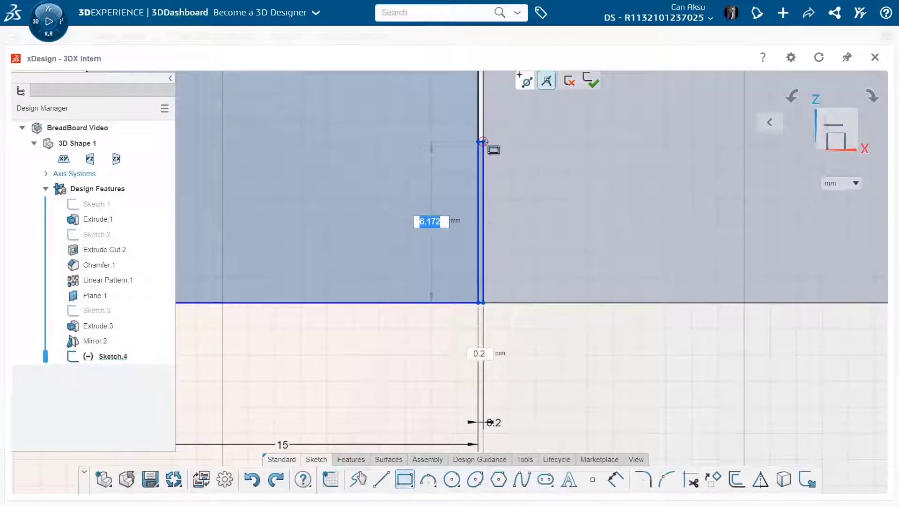
{"action": "left_click", "coordinate": [483, 142]}
- Set the narrow gap rectangle's height to 9 mm and trim the line it shares with the large rectangle
{"action": "left_click", "coordinate": [624, 486]}
{"action": "left_click", "coordinate": [483, 223]}
{"action": "left_click", "coordinate": [507, 234]}
{"action": "key", "text": "Return"}
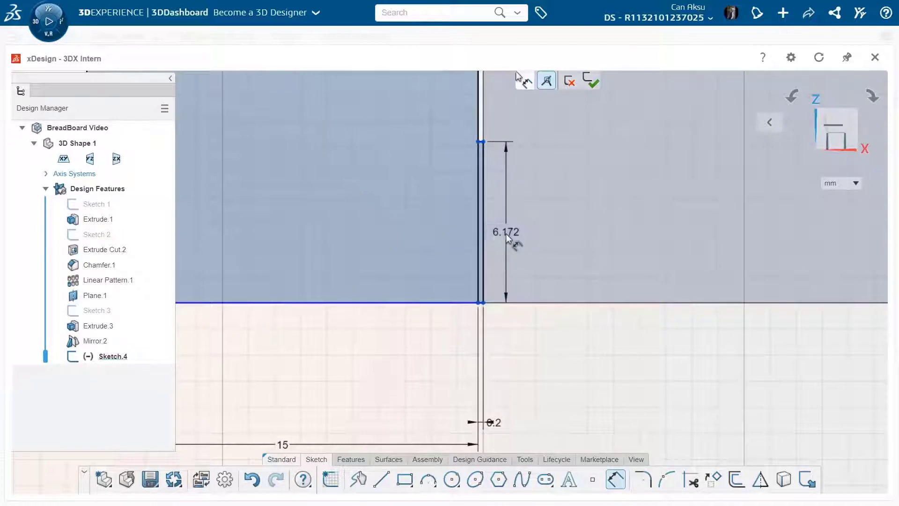
{"action": "double_click", "coordinate": [506, 234]}
{"action": "type", "text": "9"}
{"action": "key", "text": "Return"}
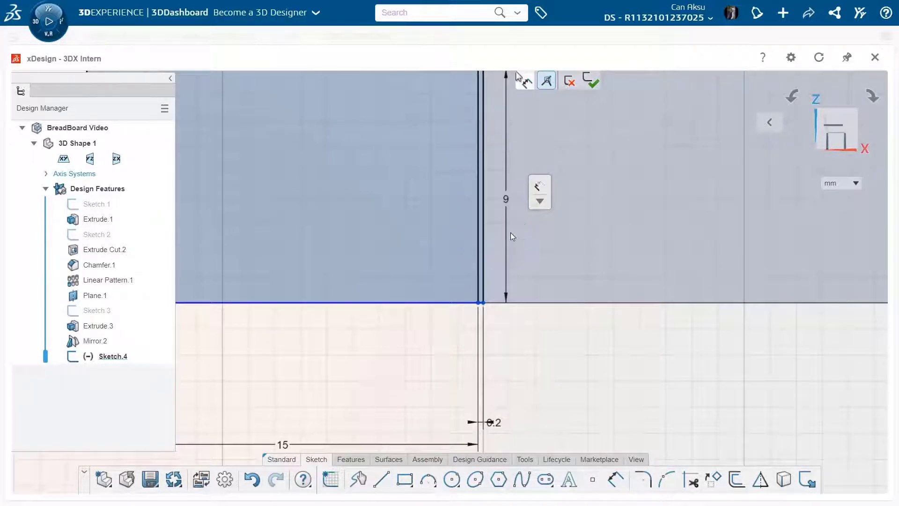
{"action": "left_click", "coordinate": [689, 479]}
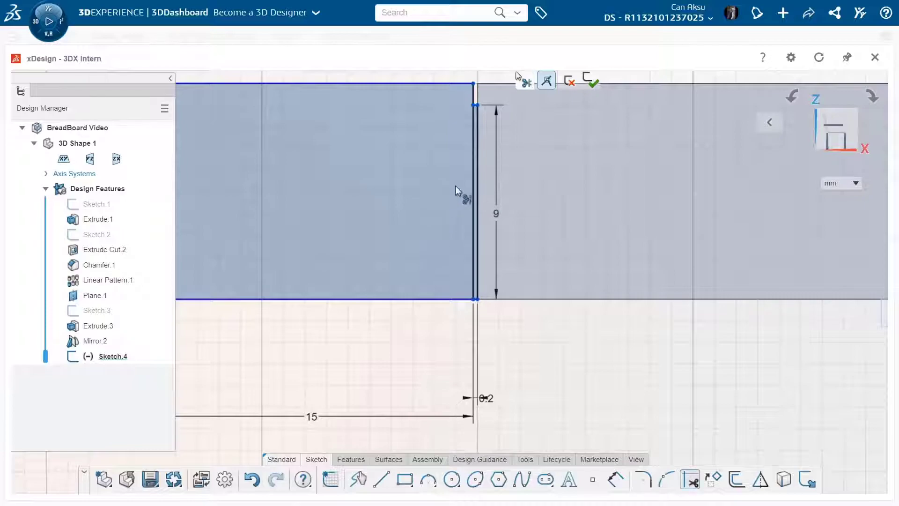
{"action": "left_click", "coordinate": [472, 192]}
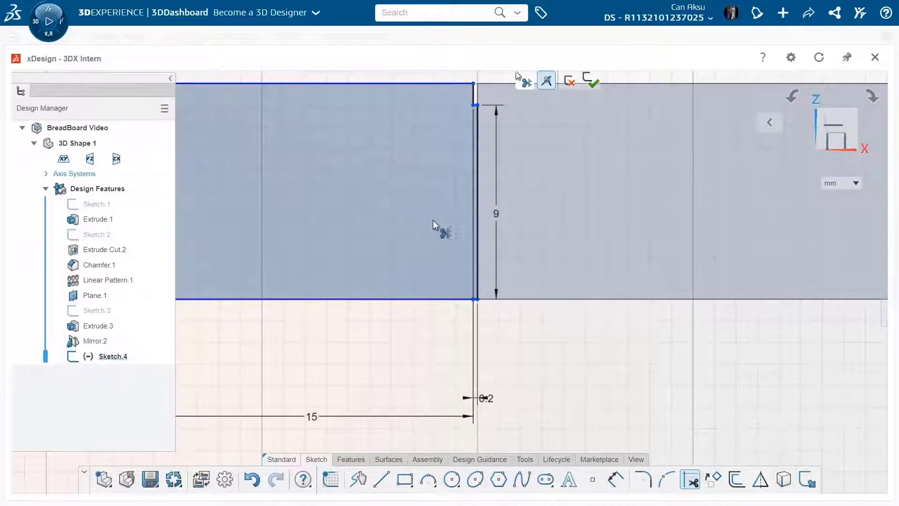
- Extrude the joined rail profile along the board using Through one way with the direction flipped
{"action": "left_click", "coordinate": [352, 459]}
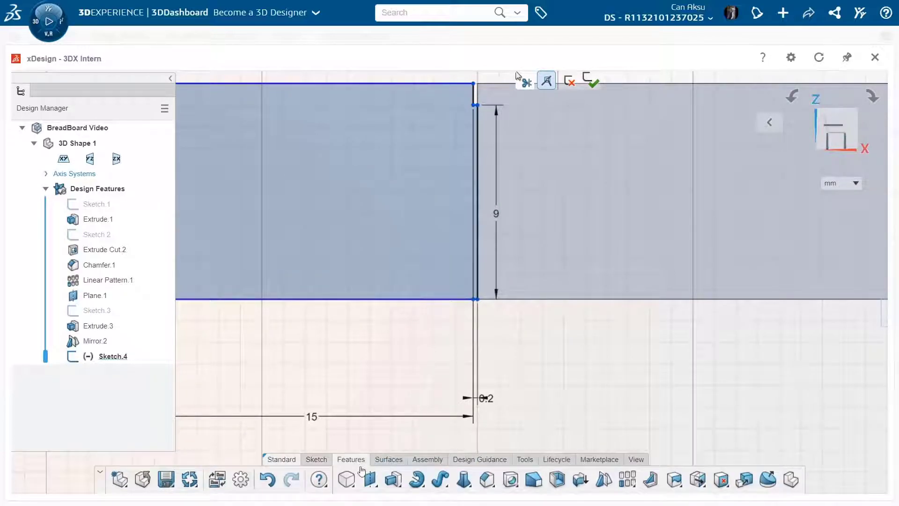
{"action": "left_click", "coordinate": [394, 479]}
{"action": "left_click", "coordinate": [321, 257]}
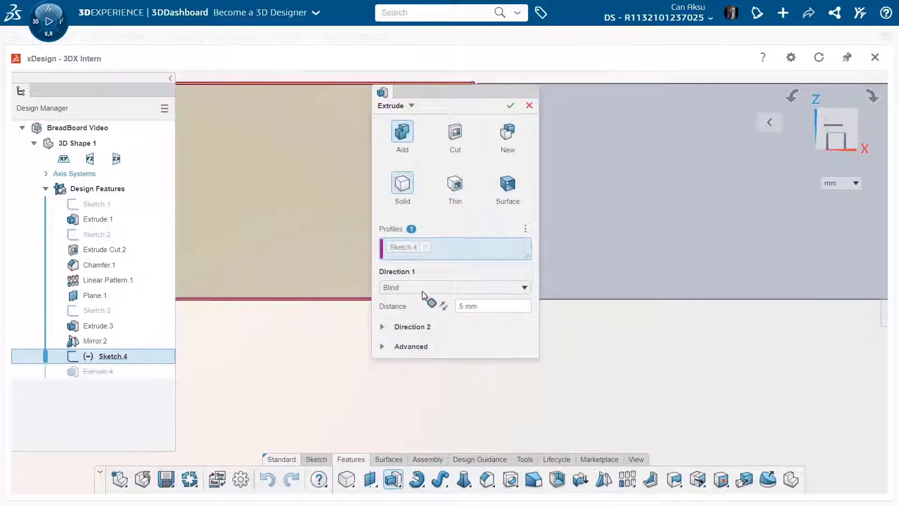
{"action": "left_click", "coordinate": [423, 288]}
{"action": "left_click", "coordinate": [440, 341]}
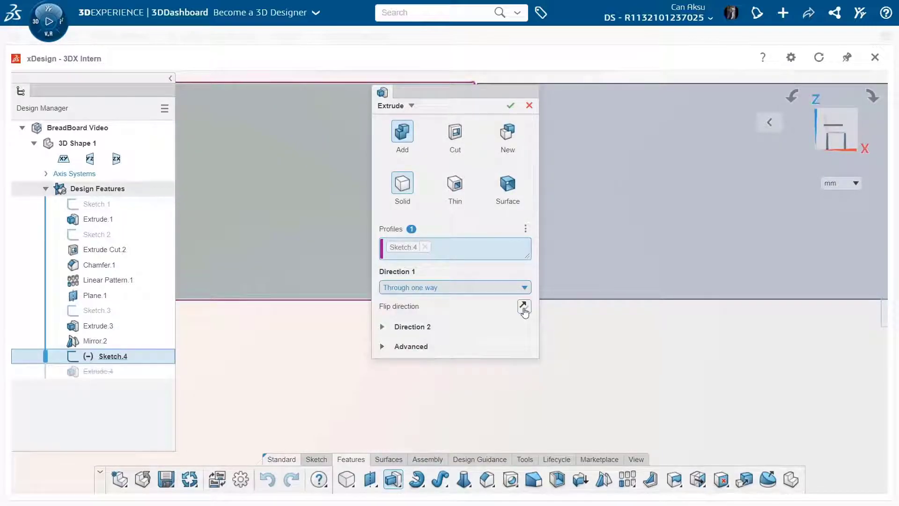
{"action": "left_click", "coordinate": [523, 306]}
{"action": "left_click", "coordinate": [510, 105]}
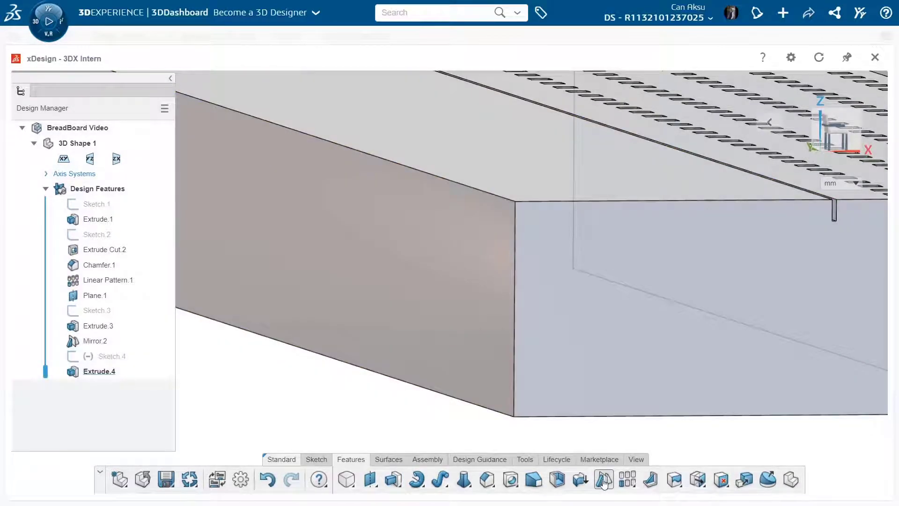
- Mirror the side rail extrusion about the offset plane in the central channel
{"action": "left_click", "coordinate": [603, 480]}
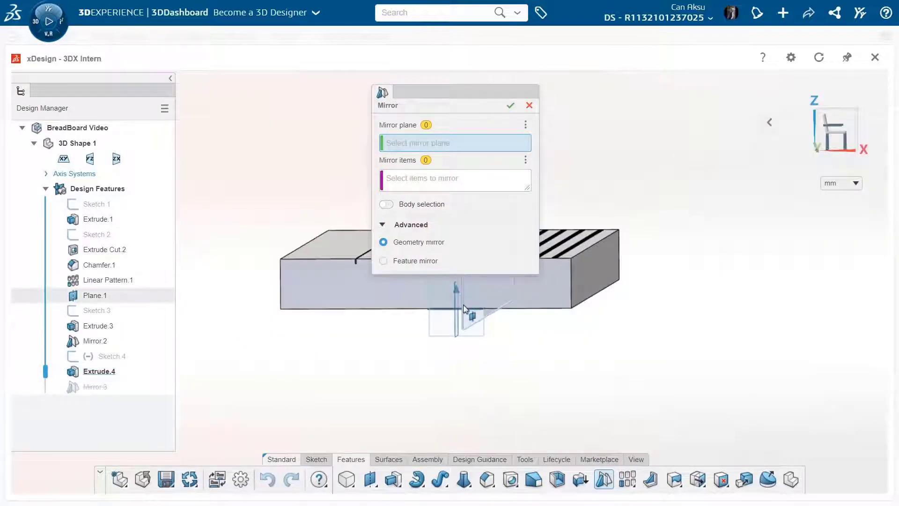
{"action": "left_click", "coordinate": [464, 309]}
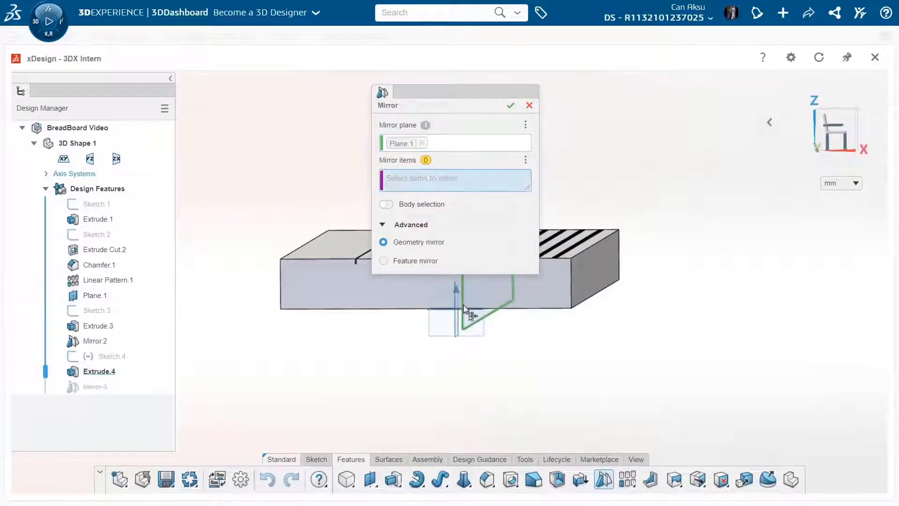
{"action": "left_click", "coordinate": [128, 374]}
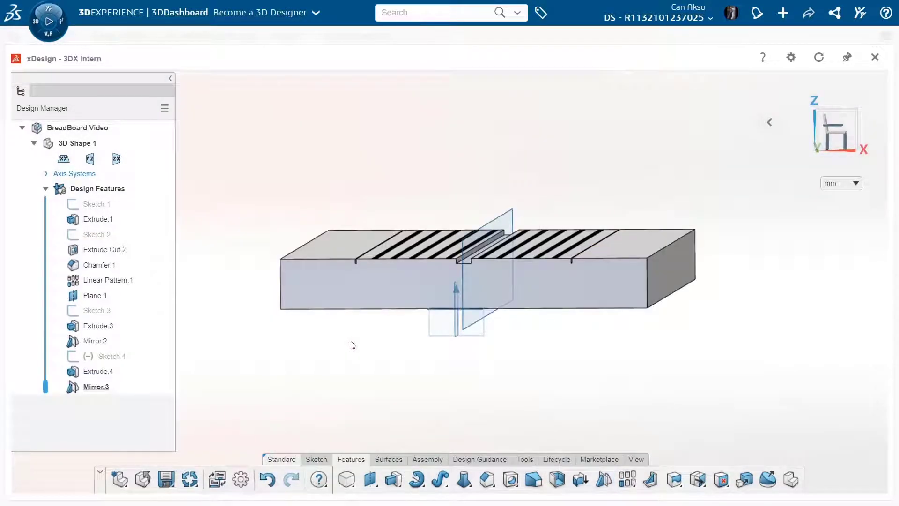
- Sketch a 1 mm by 1 mm square on the side rail's top face, near its outer corner
{"action": "middle_click_drag", "start_coordinate": [353, 345], "coordinate": [370, 356]}
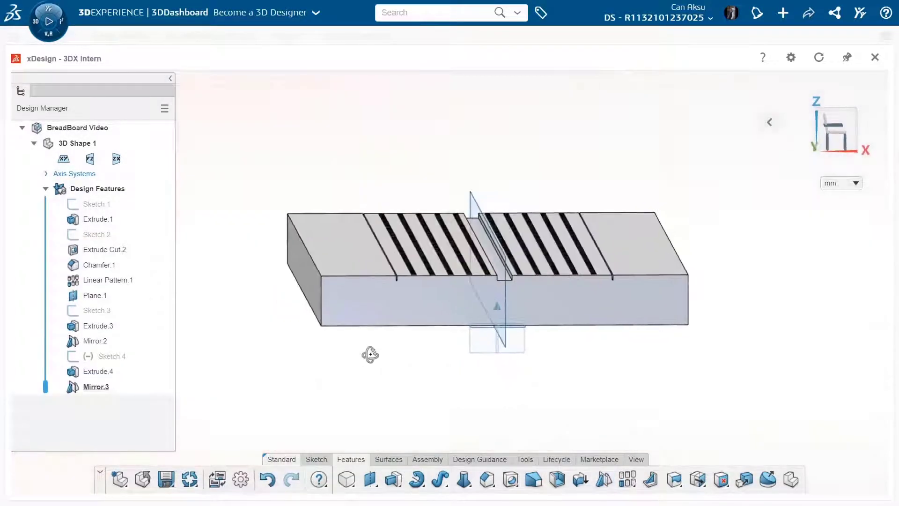
{"action": "right_click", "coordinate": [347, 261]}
{"action": "left_click", "coordinate": [377, 134]}
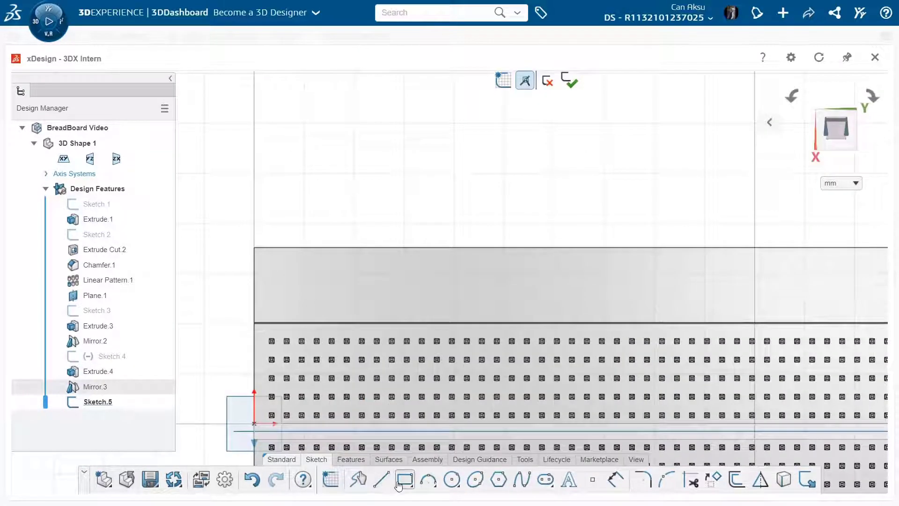
{"action": "left_click", "coordinate": [403, 480]}
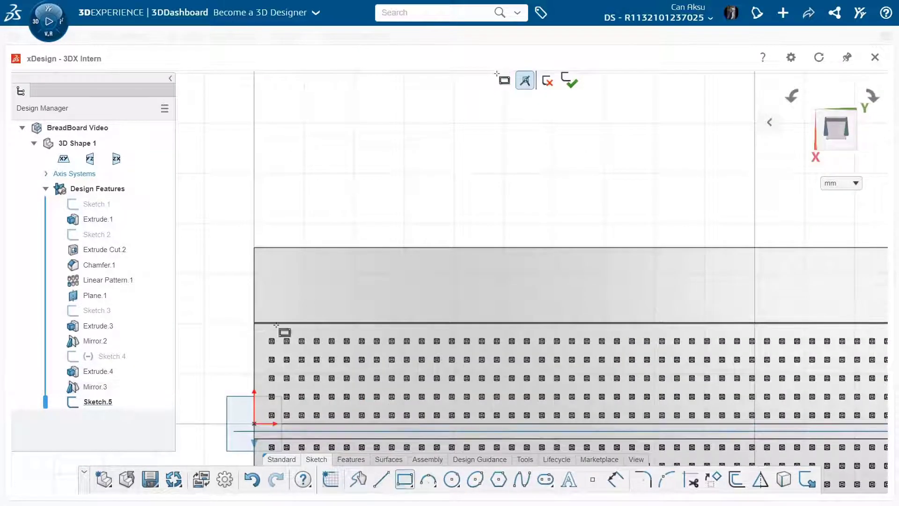
{"action": "left_click", "coordinate": [270, 264]}
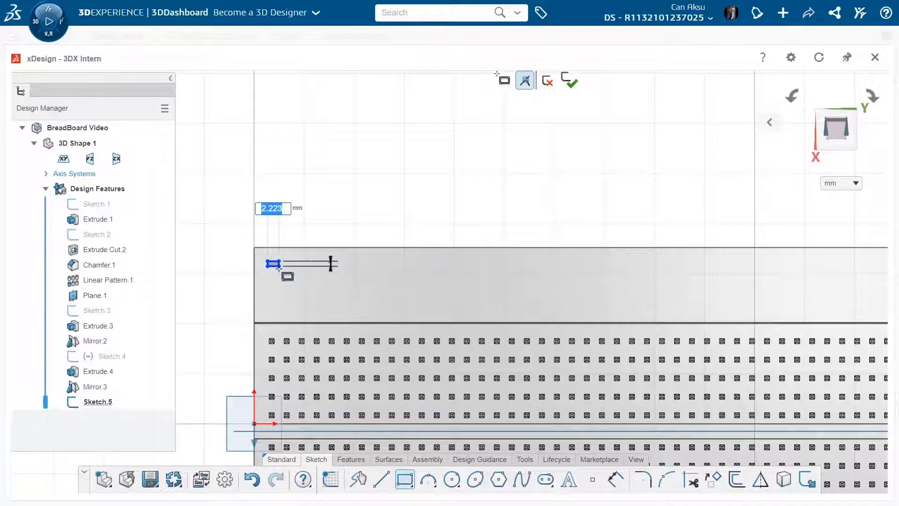
{"action": "left_click", "coordinate": [620, 486]}
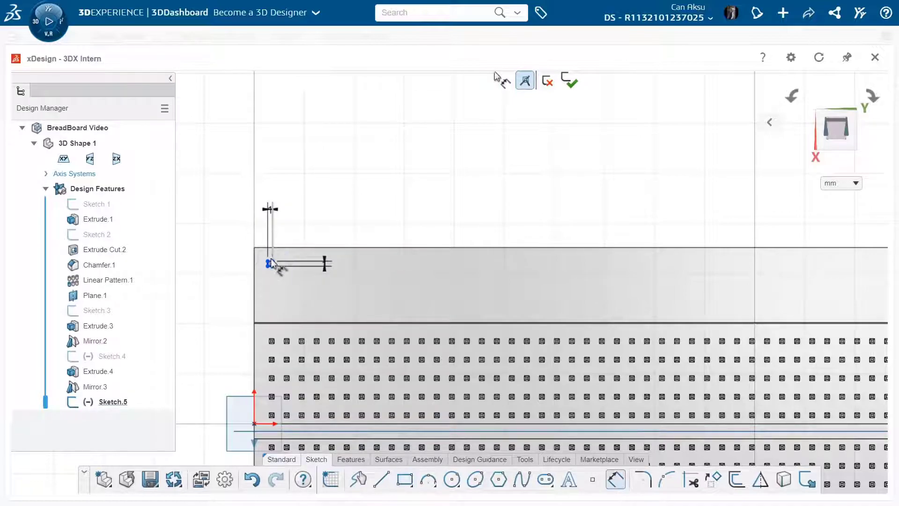
- Dimension the small square 3 mm from the rail's long outer edge and 3 mm from its short end edge
{"action": "scroll", "coordinate": [269, 263], "scroll_direction": "up", "scroll_amount": 5}
{"action": "left_click", "coordinate": [277, 230]}
{"action": "left_click", "coordinate": [299, 243]}
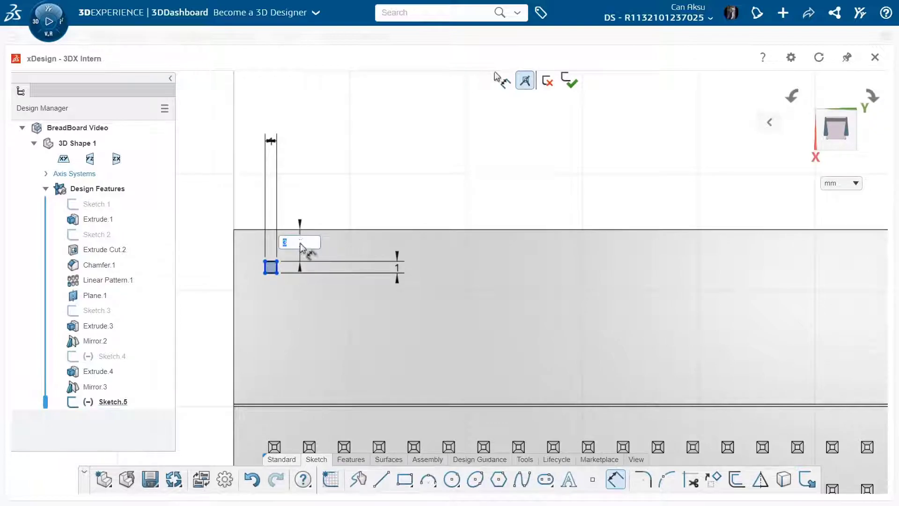
{"action": "type", "text": "3"}
{"action": "key", "text": "Return"}
{"action": "left_click", "coordinate": [266, 269]}
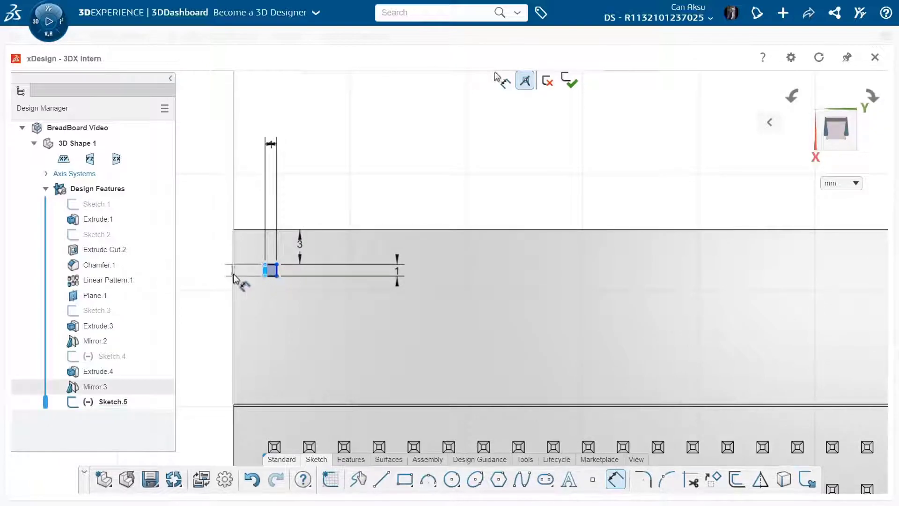
{"action": "left_click", "coordinate": [249, 290]}
{"action": "type", "text": "3"}
{"action": "key", "text": "Return"}
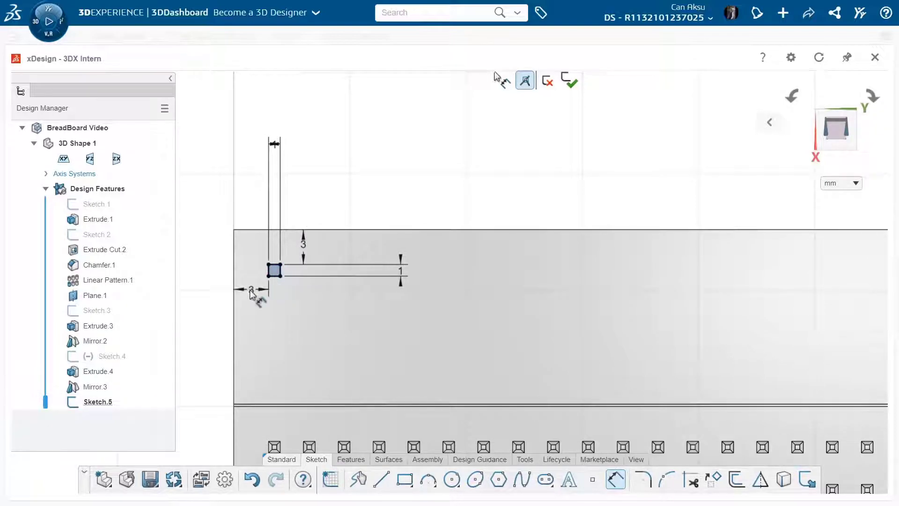
- Cut the small square into the side rail as a blind extrude 5 mm deep
{"action": "left_click", "coordinate": [368, 462]}
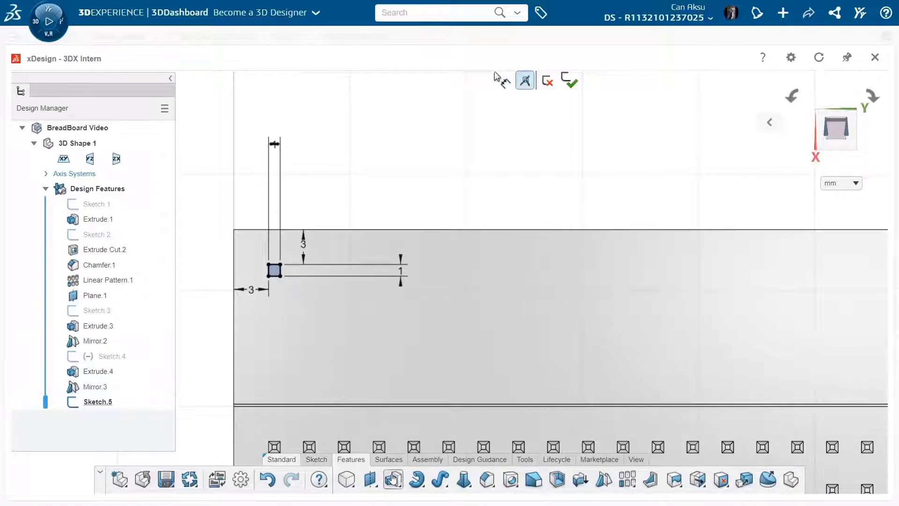
{"action": "left_click", "coordinate": [393, 479]}
{"action": "left_click", "coordinate": [275, 274]}
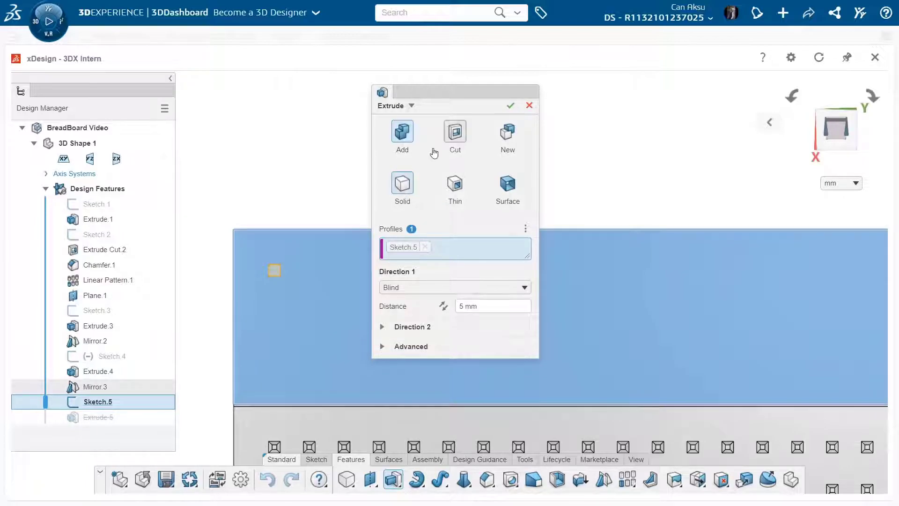
{"action": "left_click", "coordinate": [453, 135]}
{"action": "left_click", "coordinate": [511, 107]}
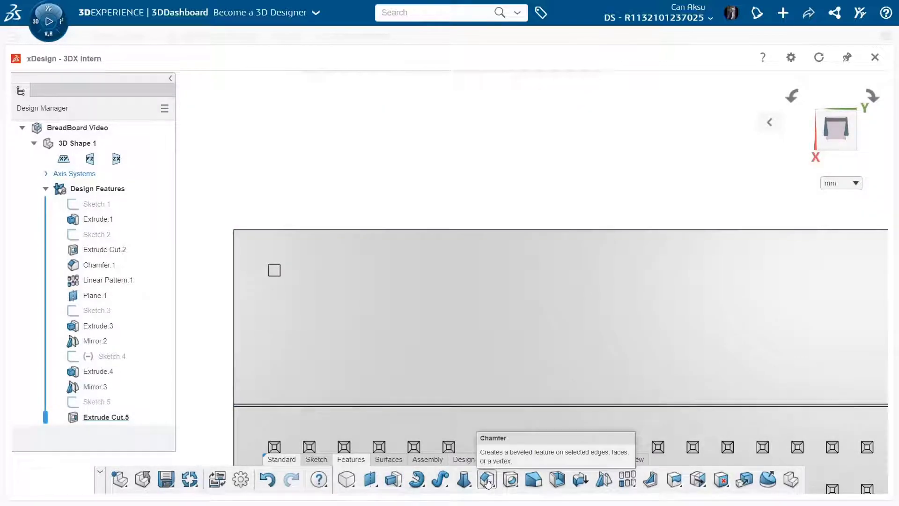
- Chamfer the rail's square hole with a distance of 0.3 mm at 45 degrees
{"action": "left_click", "coordinate": [487, 480]}
{"action": "left_click", "coordinate": [274, 271]}
{"action": "left_click_drag", "start_coordinate": [462, 222], "coordinate": [493, 221]}
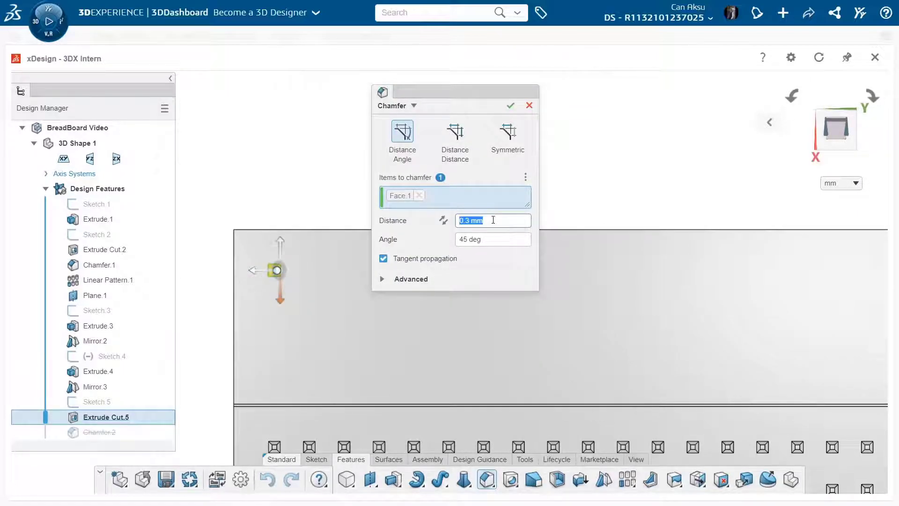
{"action": "key", "text": "Return"}
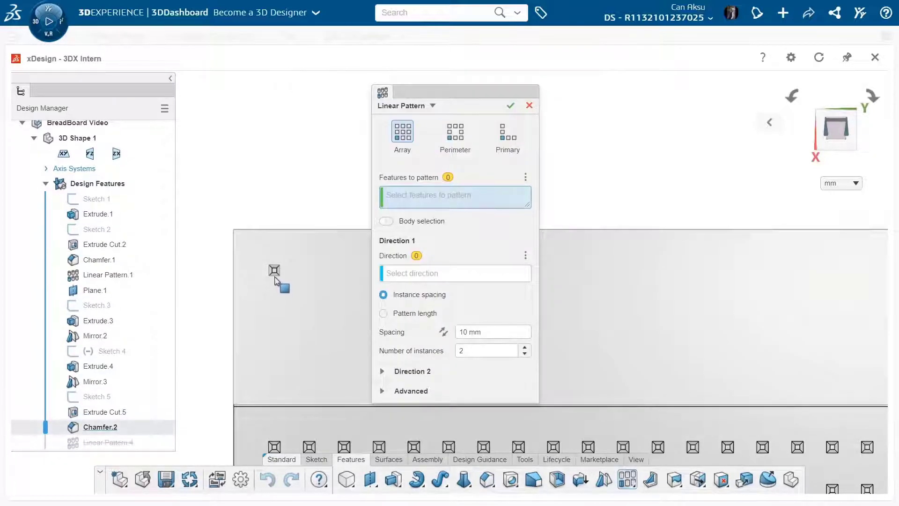
- Set up a linear pattern of the rail's square cut and chamfer along the short end edge, 2 instances spaced 6 mm
{"action": "left_click", "coordinate": [131, 412]}
{"action": "left_click", "coordinate": [133, 427]}
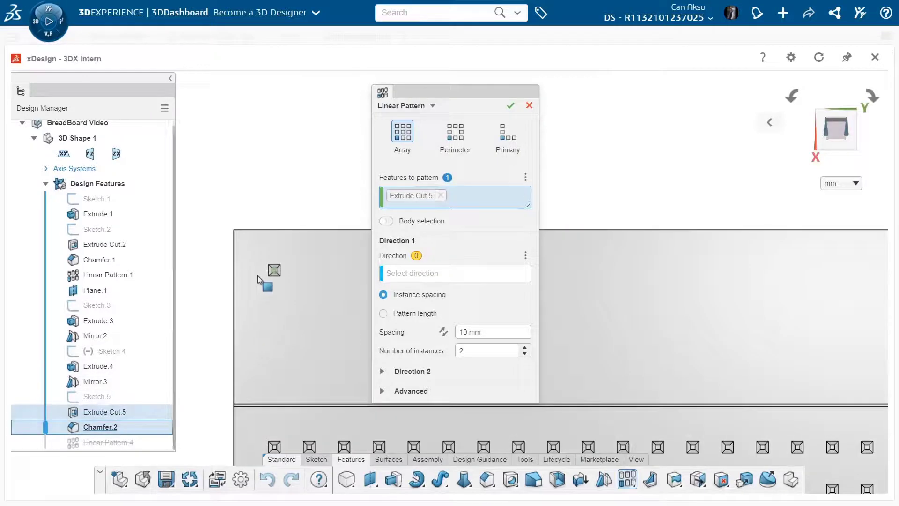
{"action": "left_click", "coordinate": [403, 277]}
{"action": "left_click", "coordinate": [234, 277]}
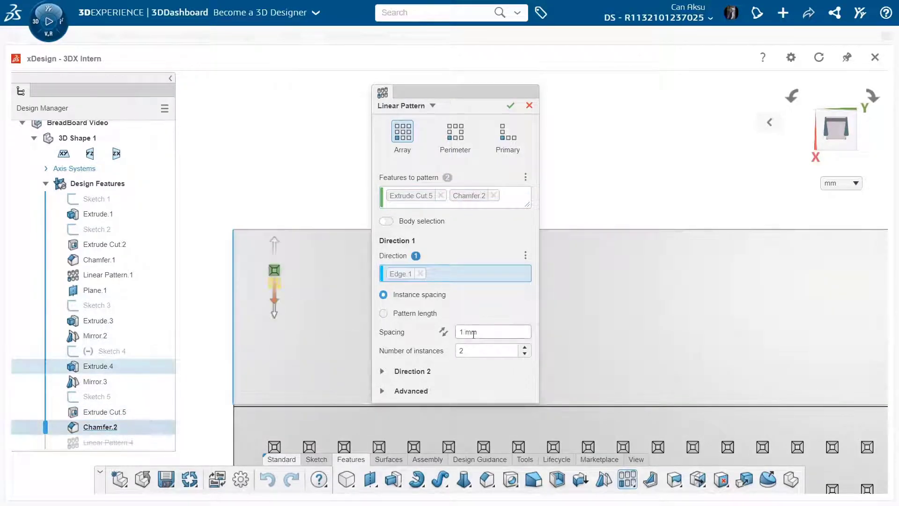
{"action": "key", "text": "Tab"}
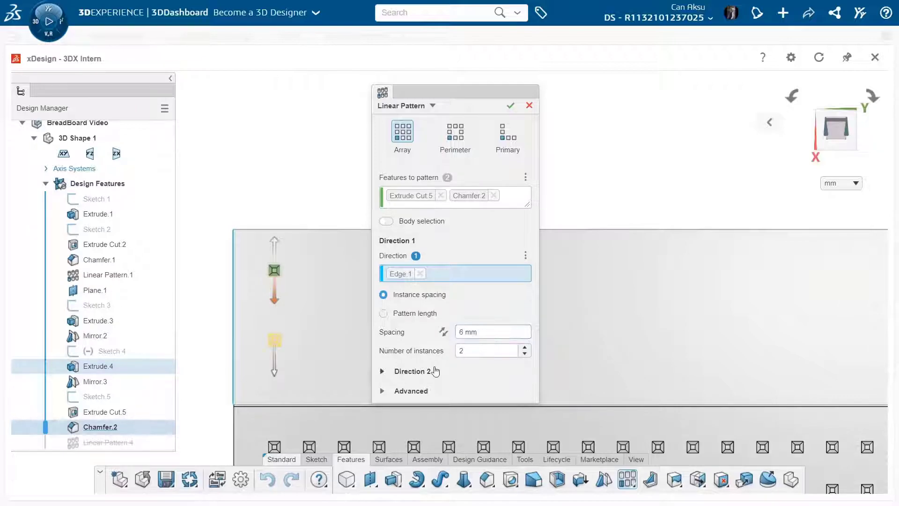
- Add a second pattern direction along the rail's long outer edge, 5 instances spaced 3 mm, reversed to run along the rail
{"action": "left_click", "coordinate": [411, 371]}
{"action": "left_click", "coordinate": [310, 229]}
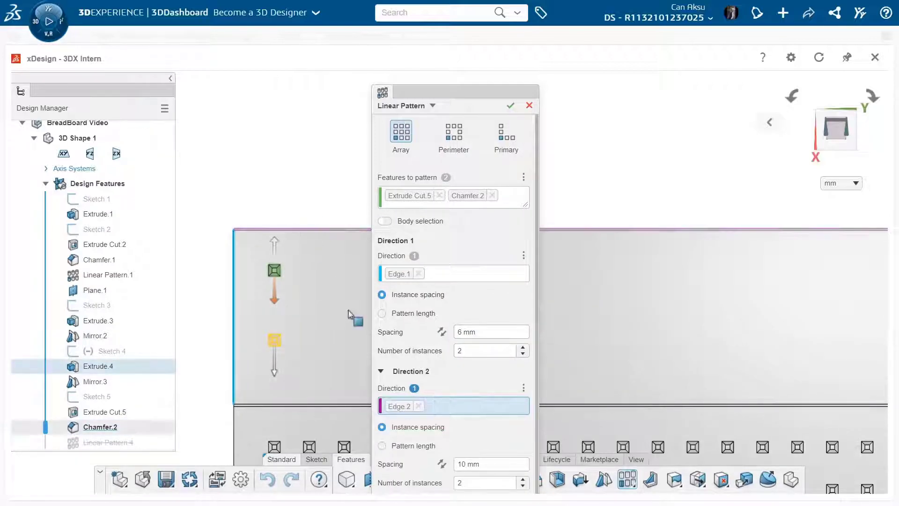
{"action": "left_click", "coordinate": [478, 462]}
{"action": "key", "text": "Tab"}
{"action": "left_click", "coordinate": [481, 451]}
{"action": "type", "text": "3"}
{"action": "key", "text": "Tab"}
{"action": "type", "text": "5"}
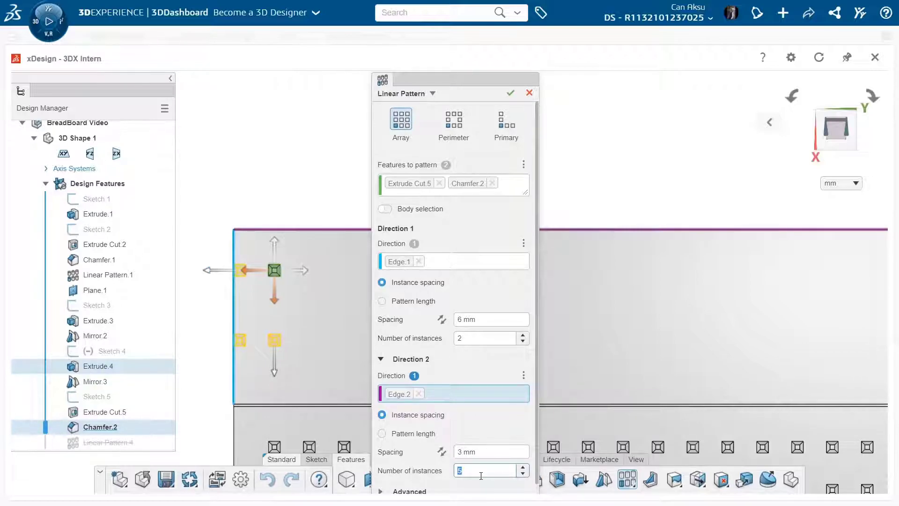
{"action": "left_click", "coordinate": [443, 452]}
{"action": "left_click", "coordinate": [511, 92]}
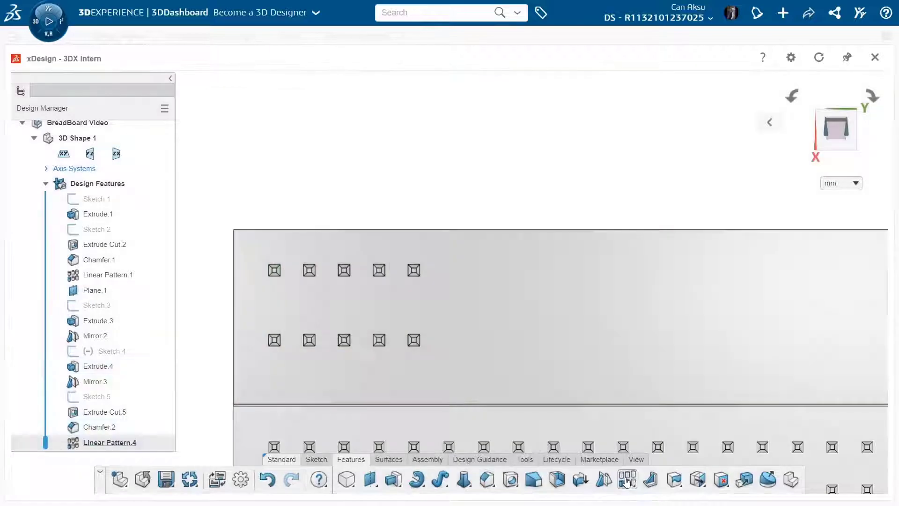
- Pattern the square cut, chamfer and Linear Pattern.4 along the rail's long outer edge, 10 instances spaced 16.4 mm, with the direction reversed
{"action": "left_click", "coordinate": [627, 480]}
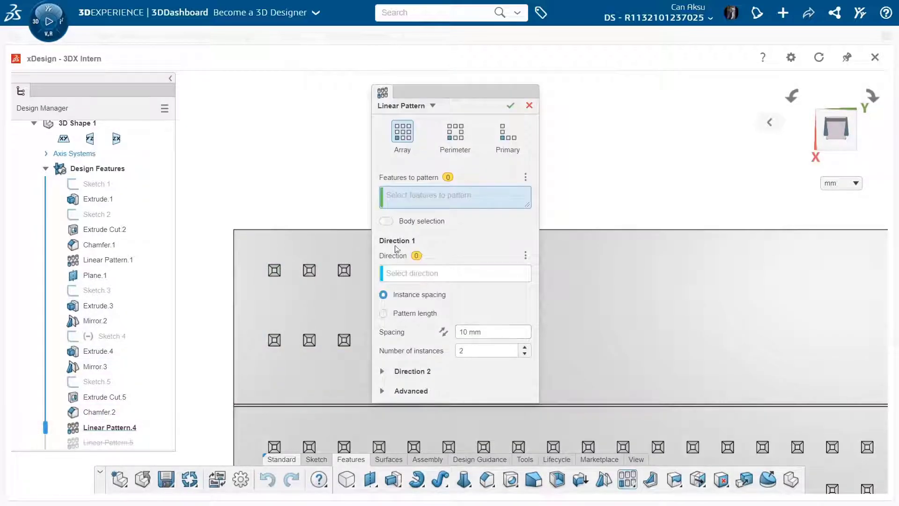
{"action": "left_click", "coordinate": [128, 397]}
{"action": "left_click", "coordinate": [129, 412]}
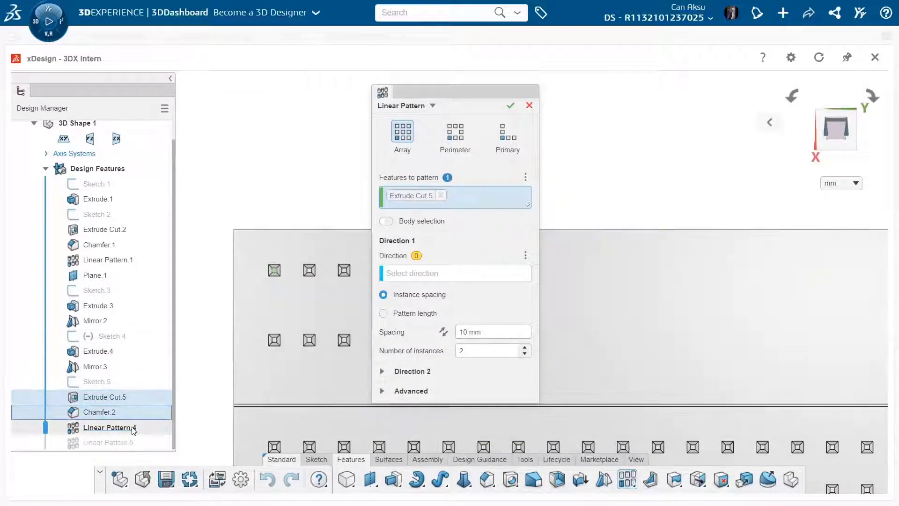
{"action": "left_click", "coordinate": [132, 427]}
{"action": "left_click", "coordinate": [388, 282]}
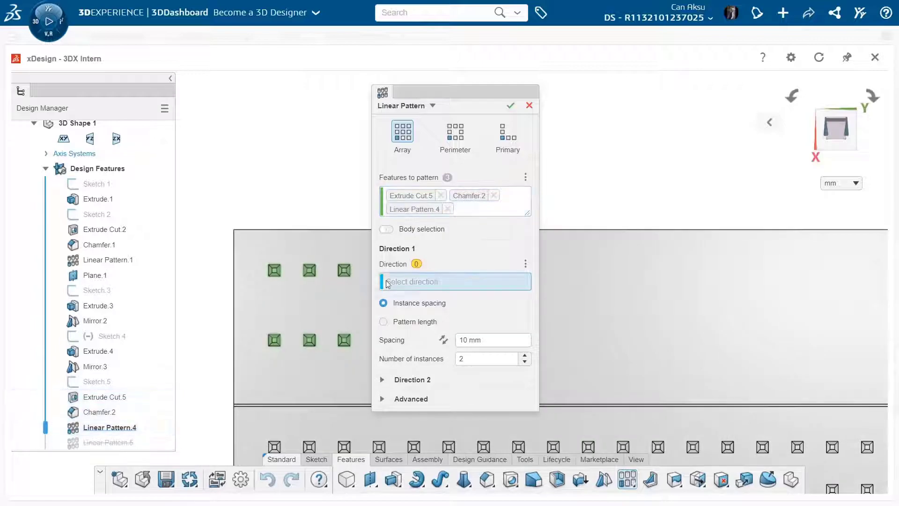
{"action": "left_click", "coordinate": [324, 230]}
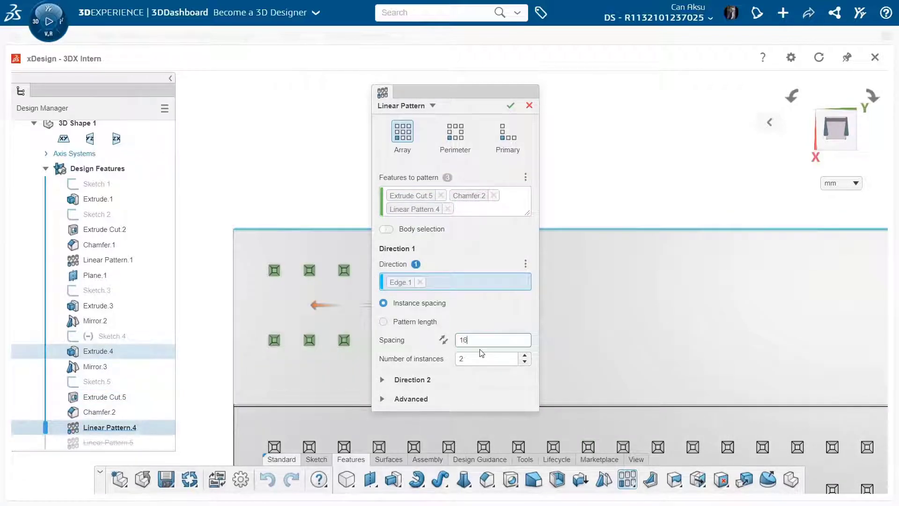
{"action": "left_click", "coordinate": [478, 360]}
{"action": "left_click", "coordinate": [444, 343]}
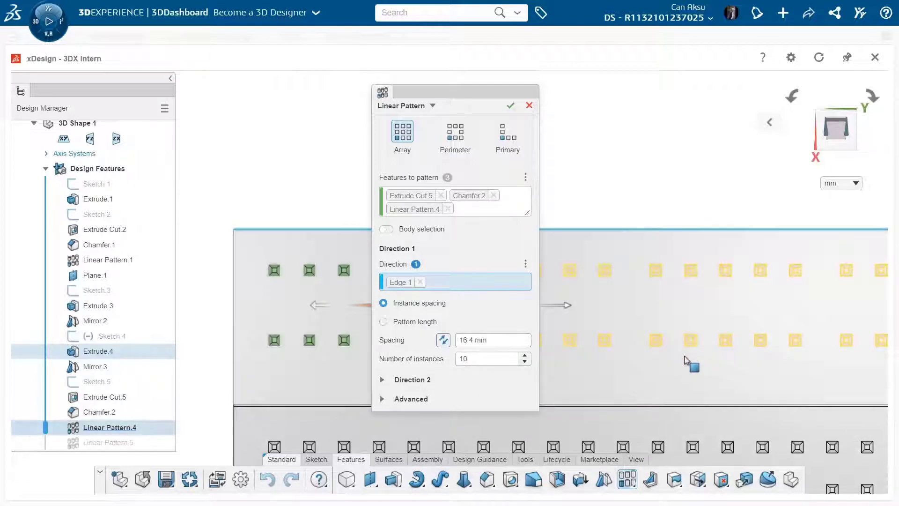
{"action": "scroll", "coordinate": [690, 363], "scroll_direction": "down", "scroll_amount": 3}
{"action": "left_click", "coordinate": [510, 106]}
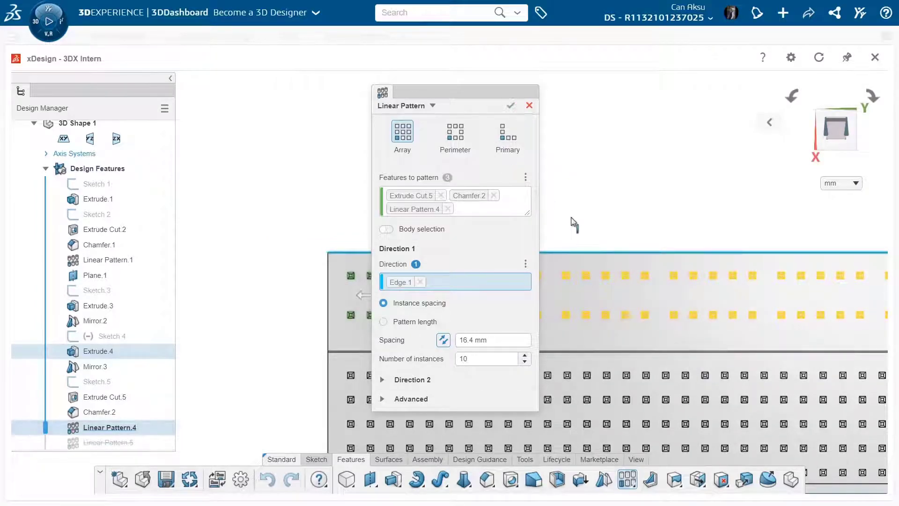
- Mirror the rail's square cut, chamfer and both hole patterns about Plane.1 onto the opposite rail, and hide Plane.1
{"action": "key", "text": "f"}
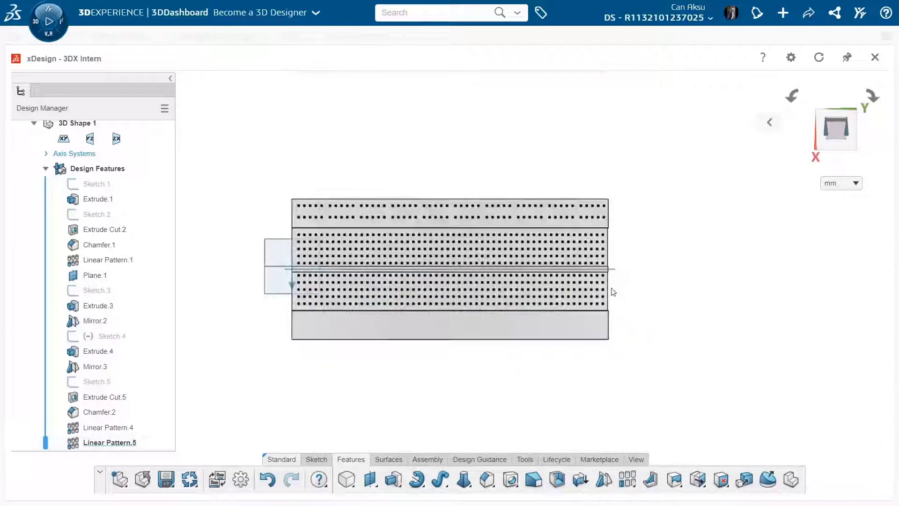
{"action": "left_click", "coordinate": [603, 479]}
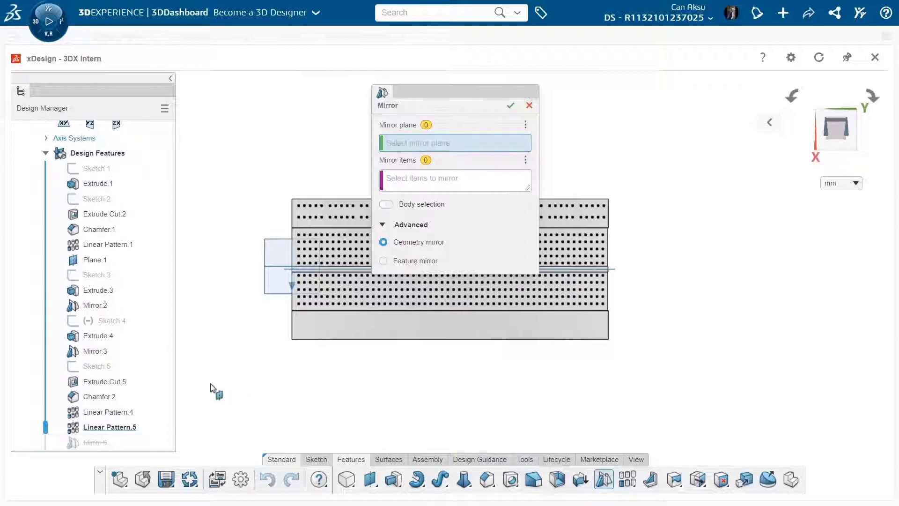
{"action": "left_click", "coordinate": [130, 262]}
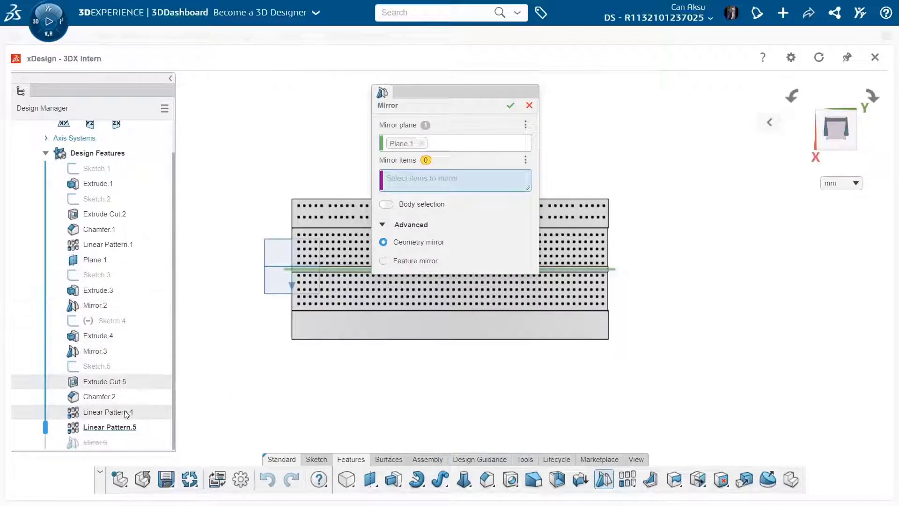
{"action": "left_click", "coordinate": [140, 426]}
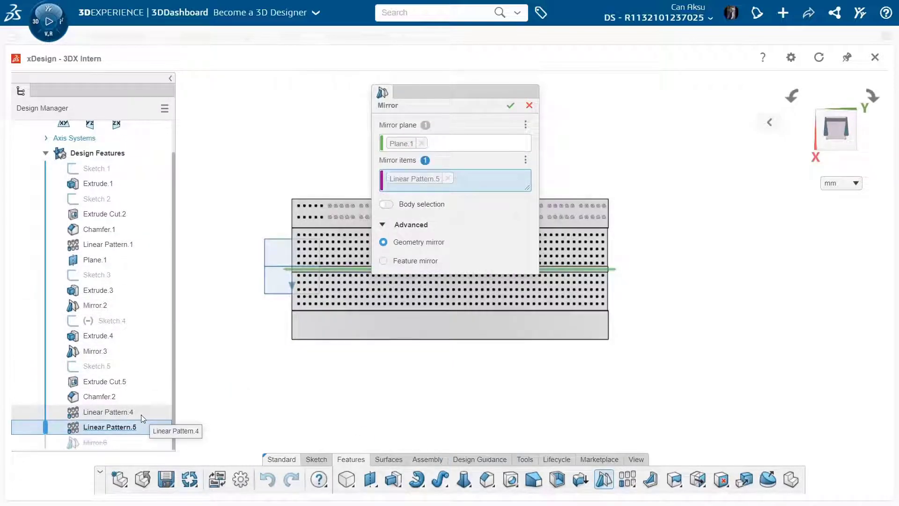
{"action": "left_click", "coordinate": [135, 383], "text": "shift"}
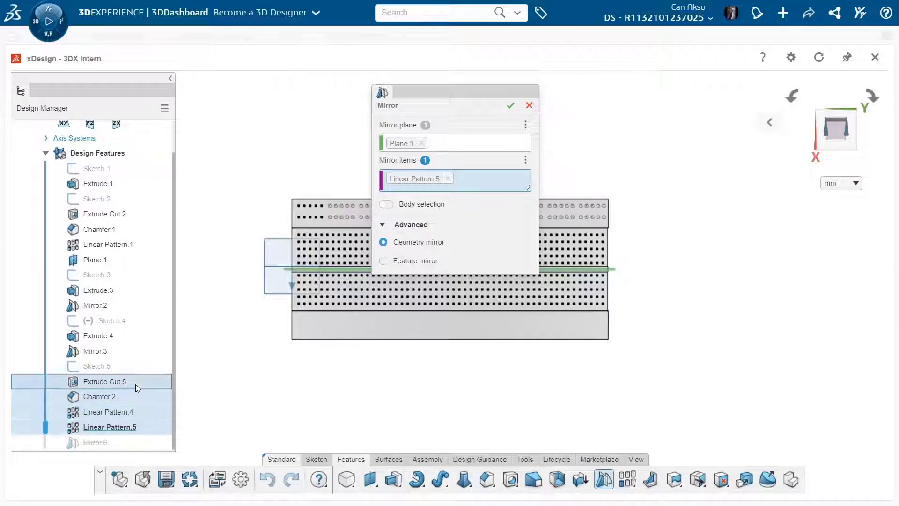
{"action": "left_click", "coordinate": [510, 106]}
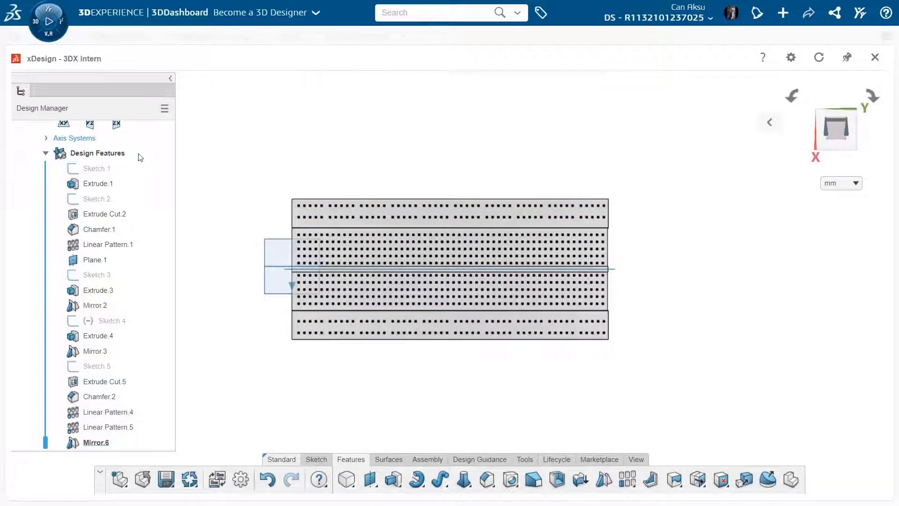
{"action": "left_click", "coordinate": [87, 266]}
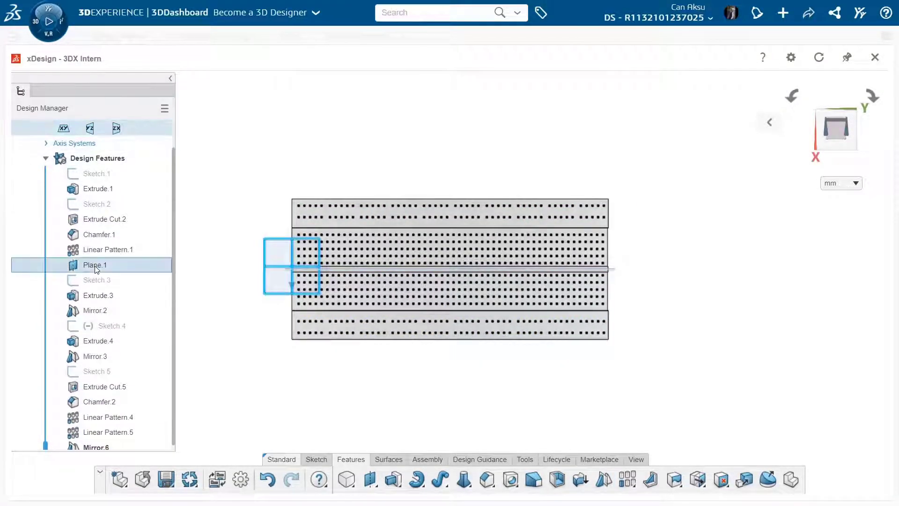
{"action": "left_click", "coordinate": [189, 277]}
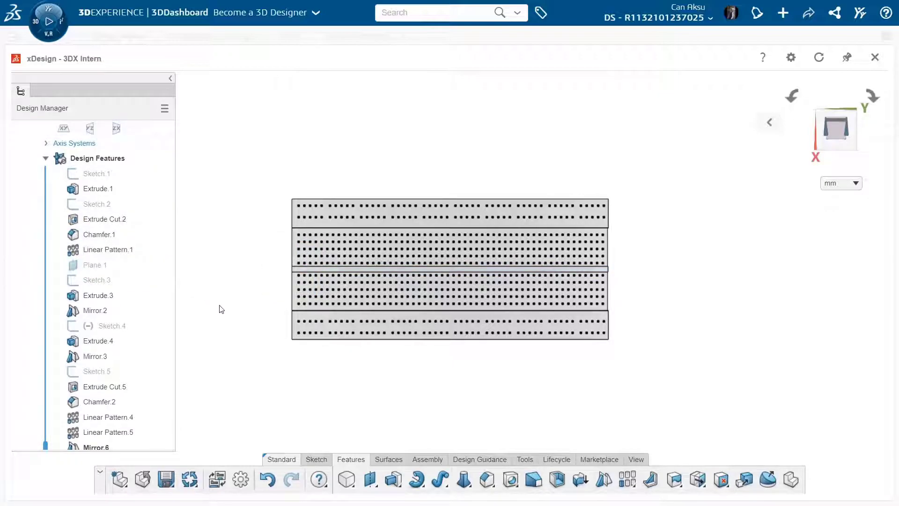
- Color the whole Design Features set white (ffffff), using Sets as the selection type
{"action": "left_click", "coordinate": [525, 460]}
{"action": "left_click", "coordinate": [471, 479]}
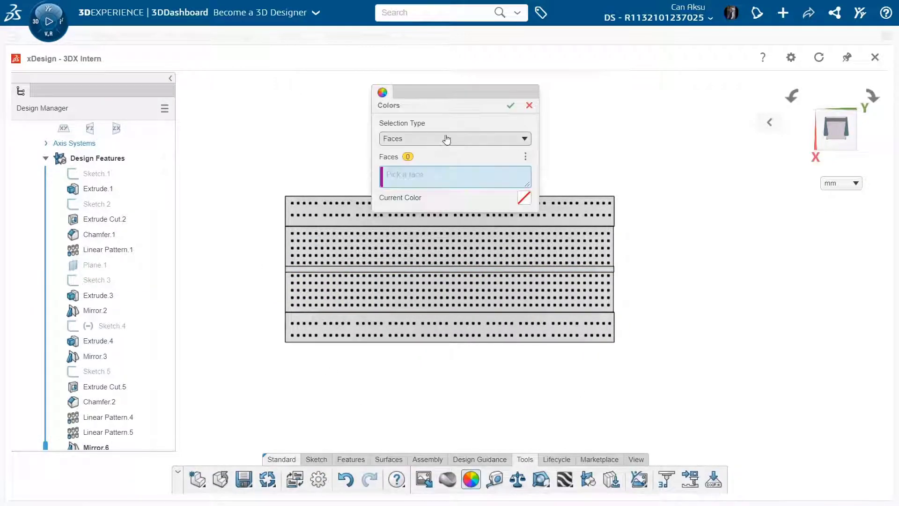
{"action": "left_click", "coordinate": [445, 139]}
{"action": "left_click", "coordinate": [440, 165]}
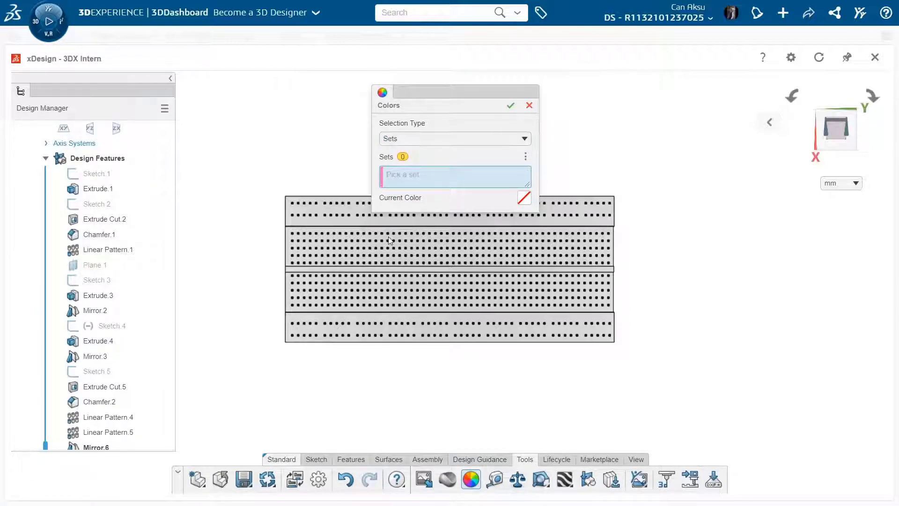
{"action": "left_click", "coordinate": [372, 225]}
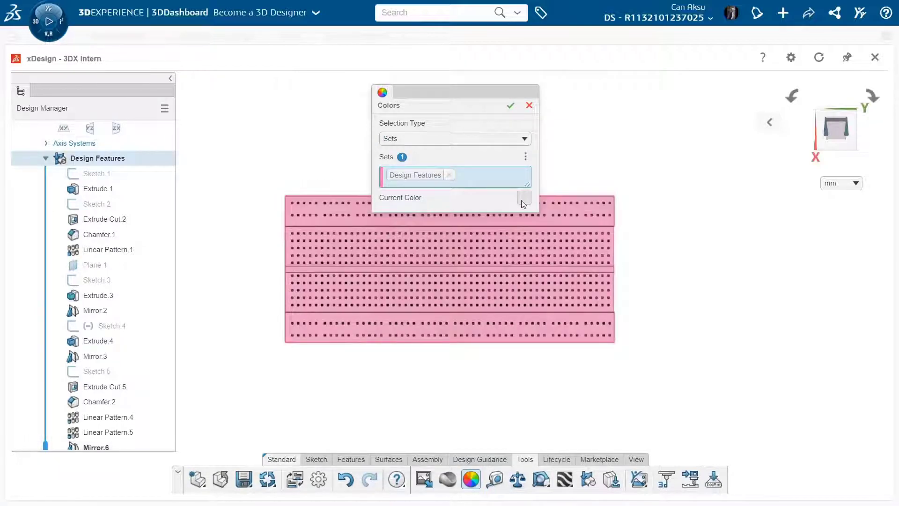
{"action": "left_click", "coordinate": [523, 200]}
{"action": "left_click", "coordinate": [385, 299]}
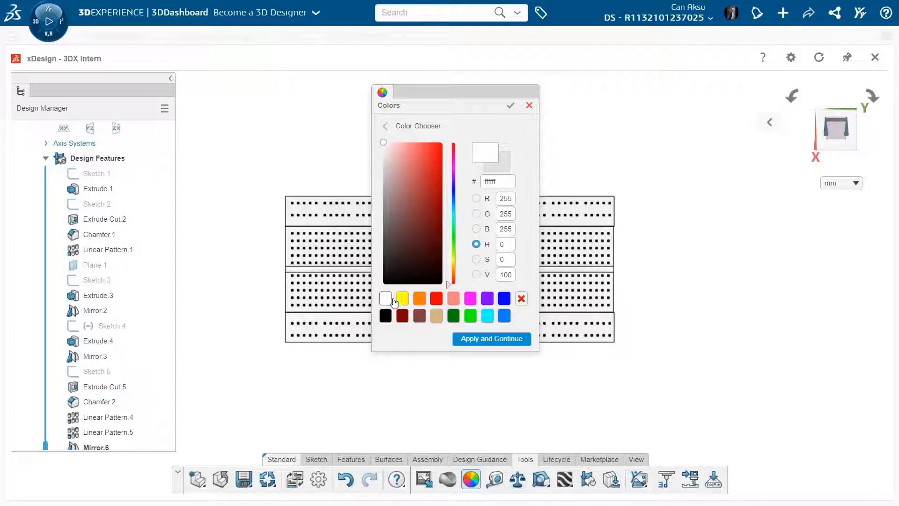
{"action": "left_click", "coordinate": [510, 106]}
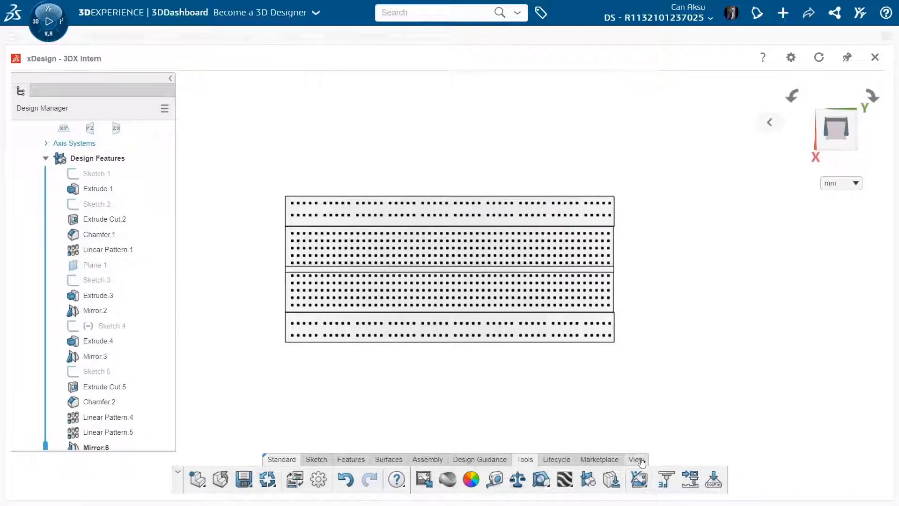
- Show the finished breadboard in the isometric view
{"action": "left_click", "coordinate": [636, 459]}
{"action": "left_click", "coordinate": [542, 479]}
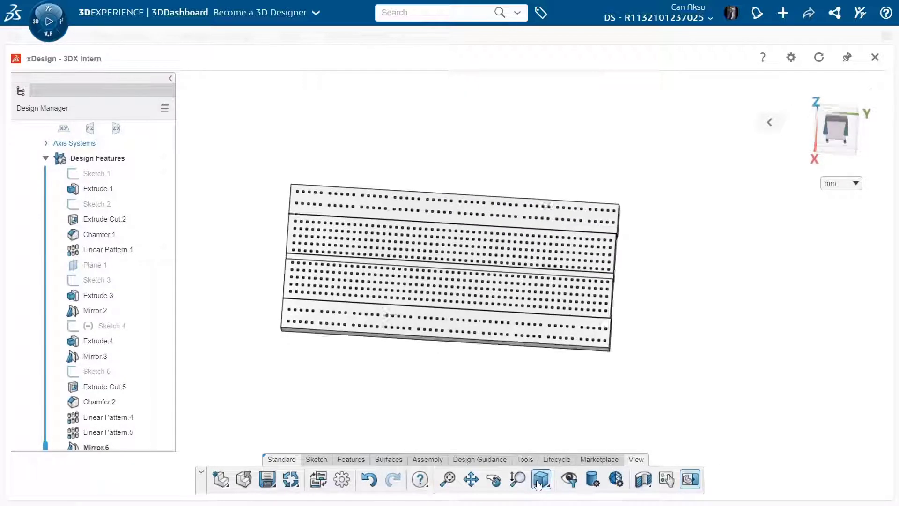
{"action": "left_click", "coordinate": [549, 487]}
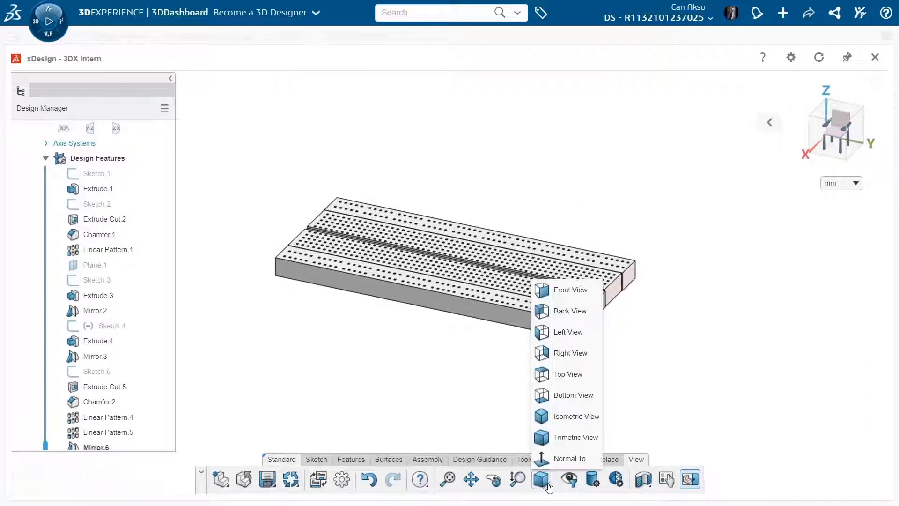
{"action": "left_click", "coordinate": [554, 430]}
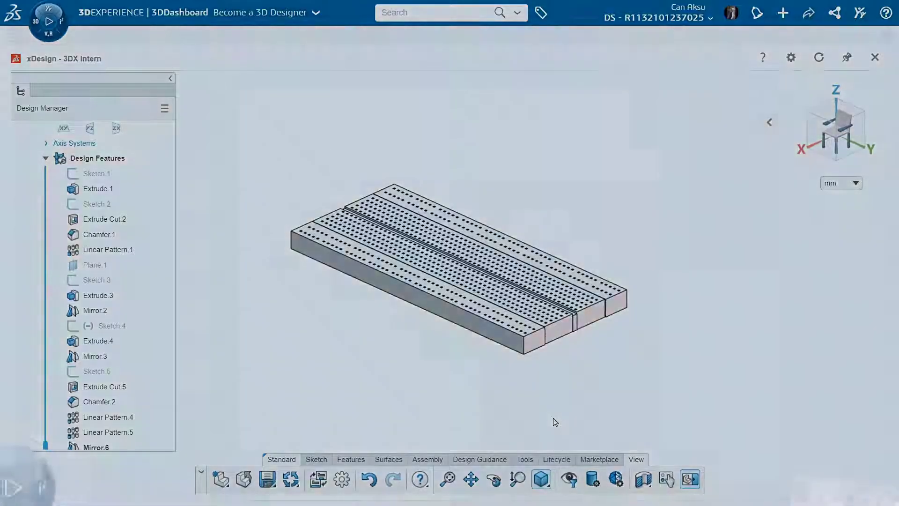